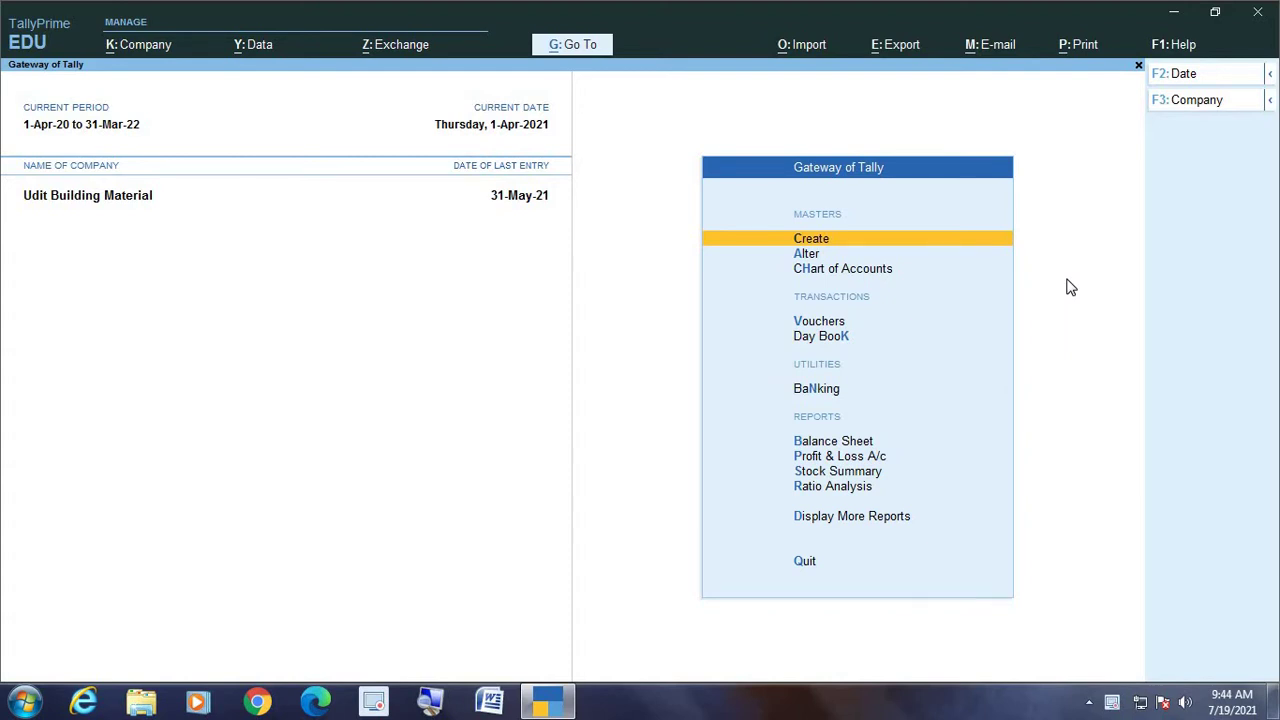
Step: Open accounting voucher creation and switch to a new Contra voucher
key(Down)
key(Down)
key(Down)
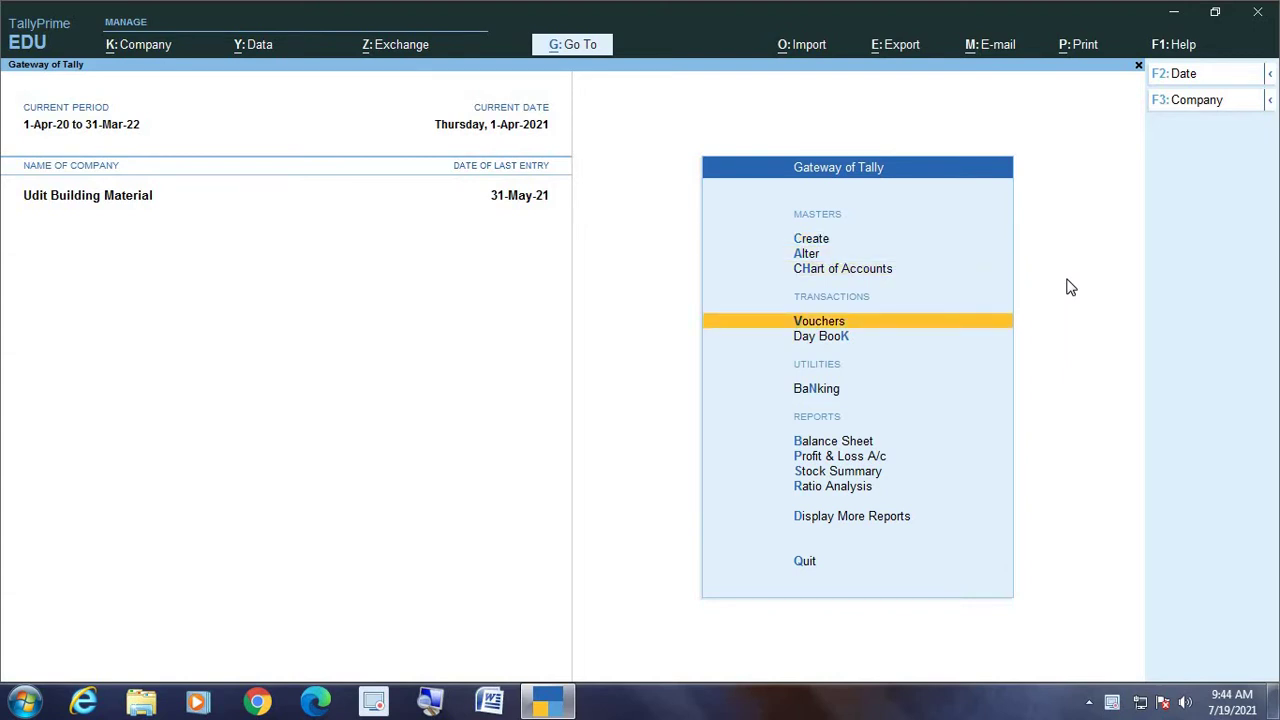
key(Return)
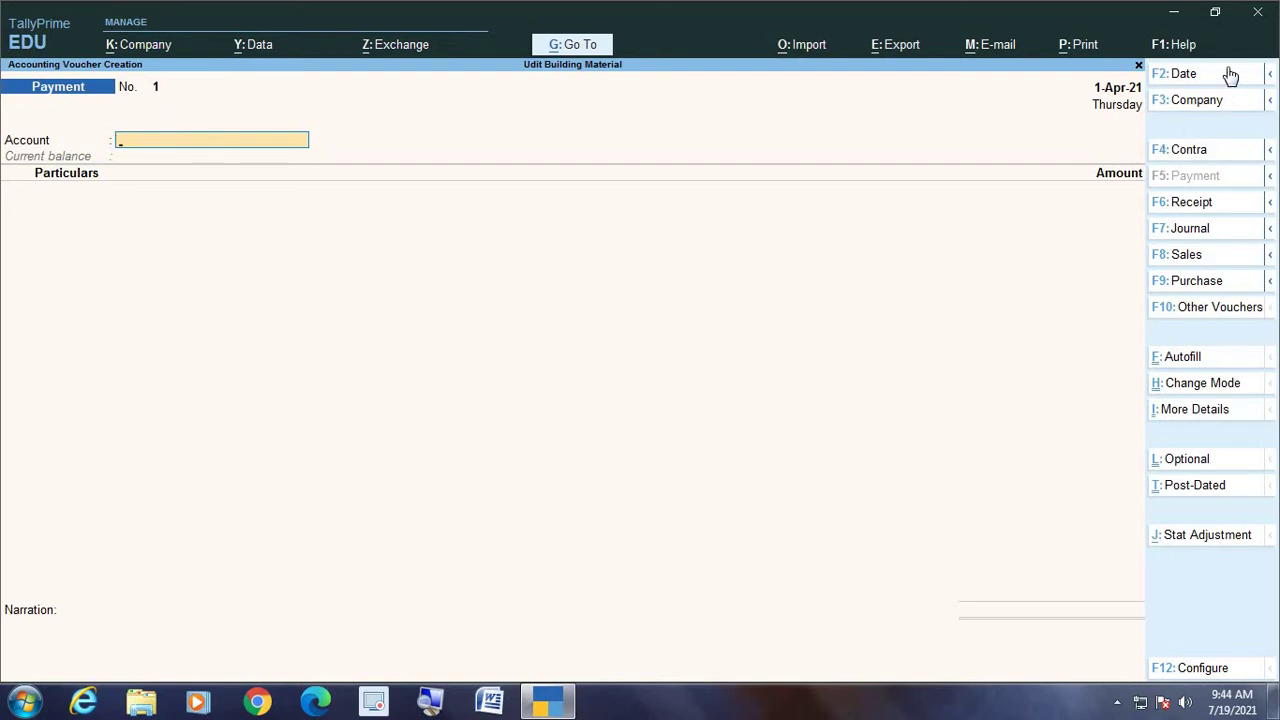
click(1192, 153)
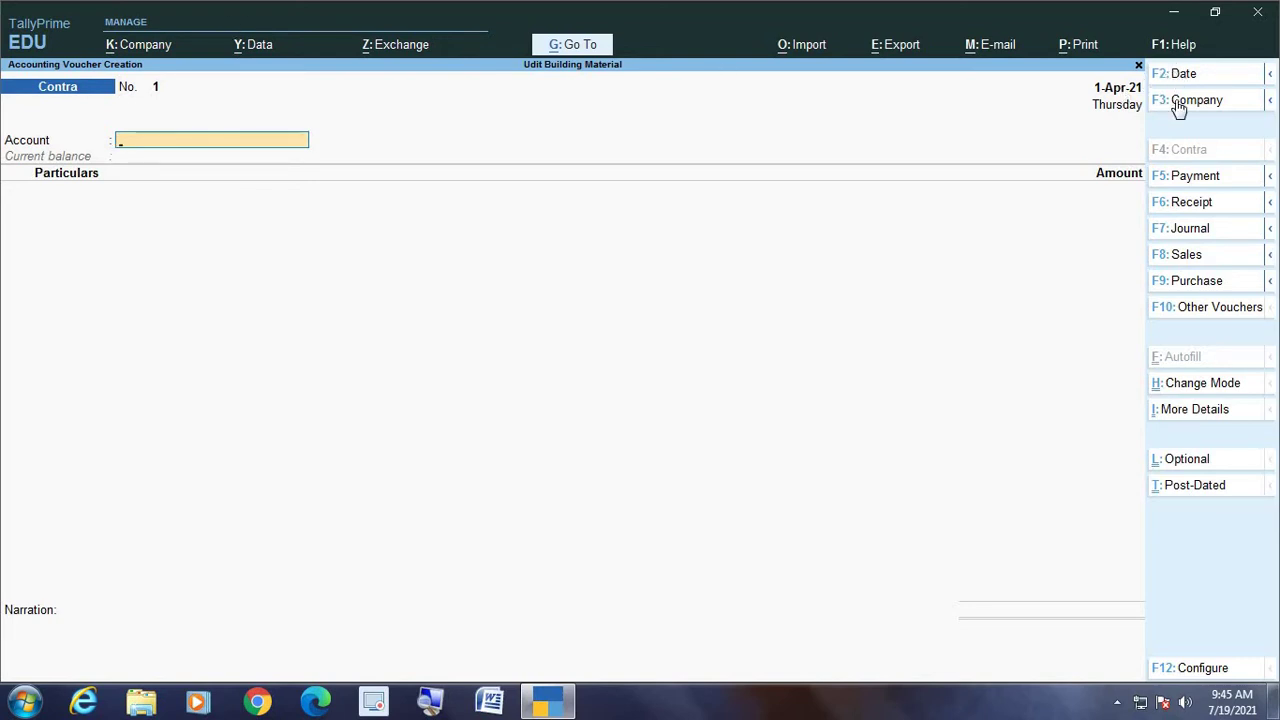
Step: Change the contra voucher mode to Double Entry and review the voucher configuration options
click(1212, 392)
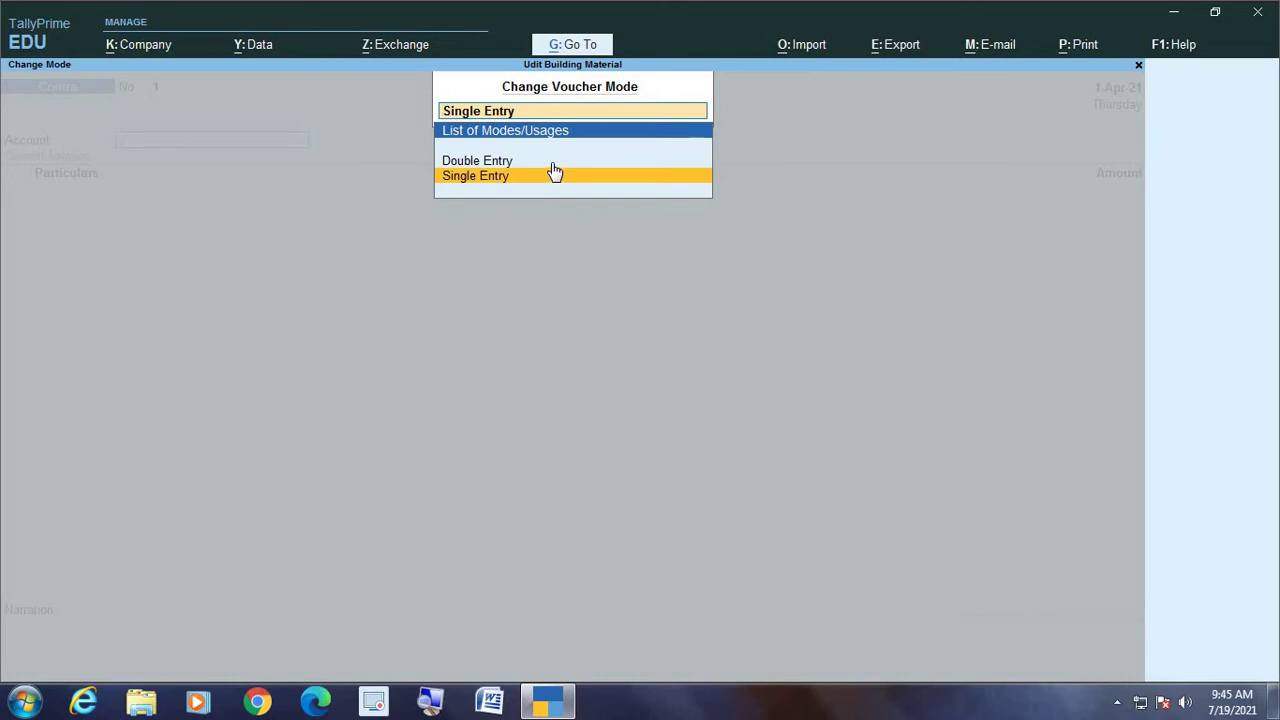
key(Up)
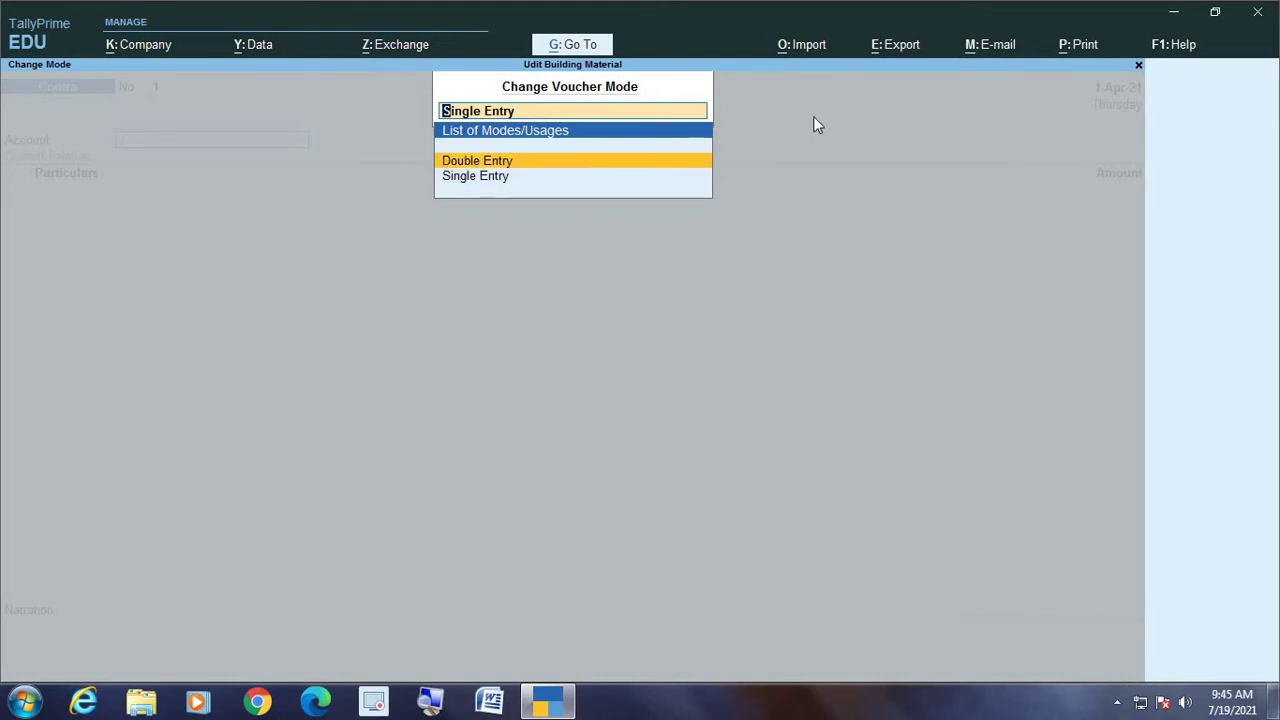
key(Return)
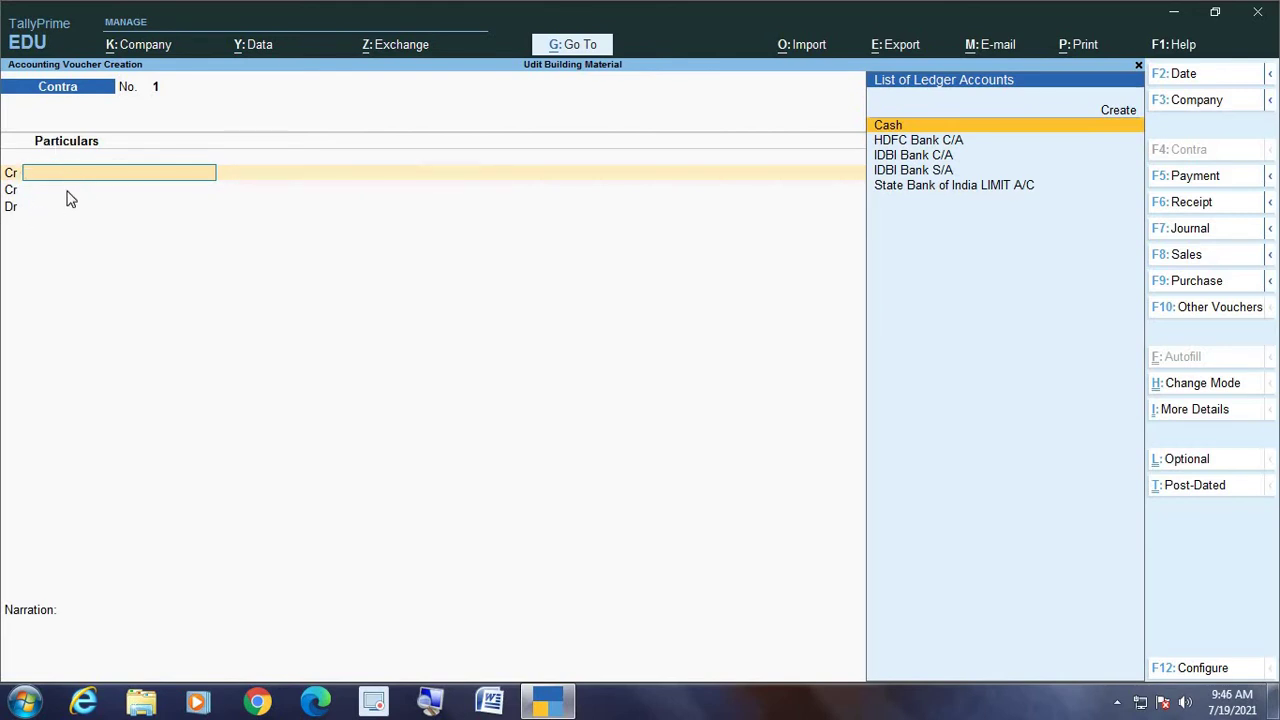
key(F12)
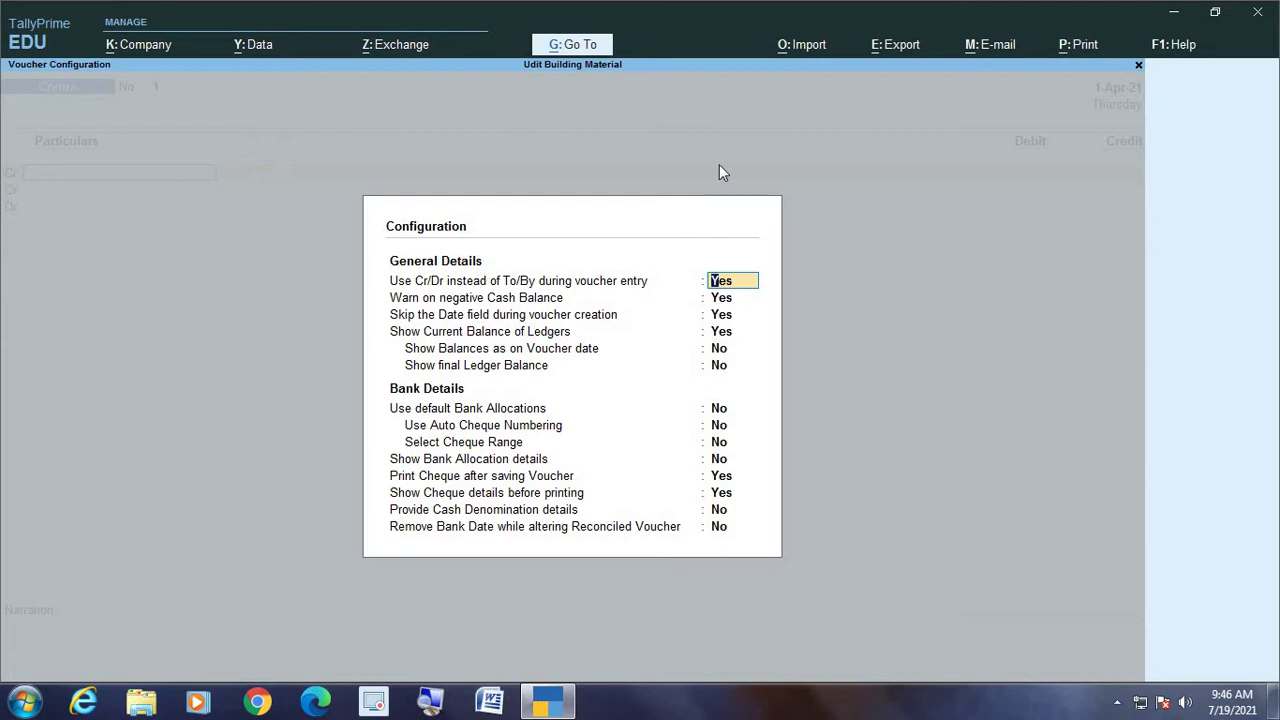
key(ctrl+a)
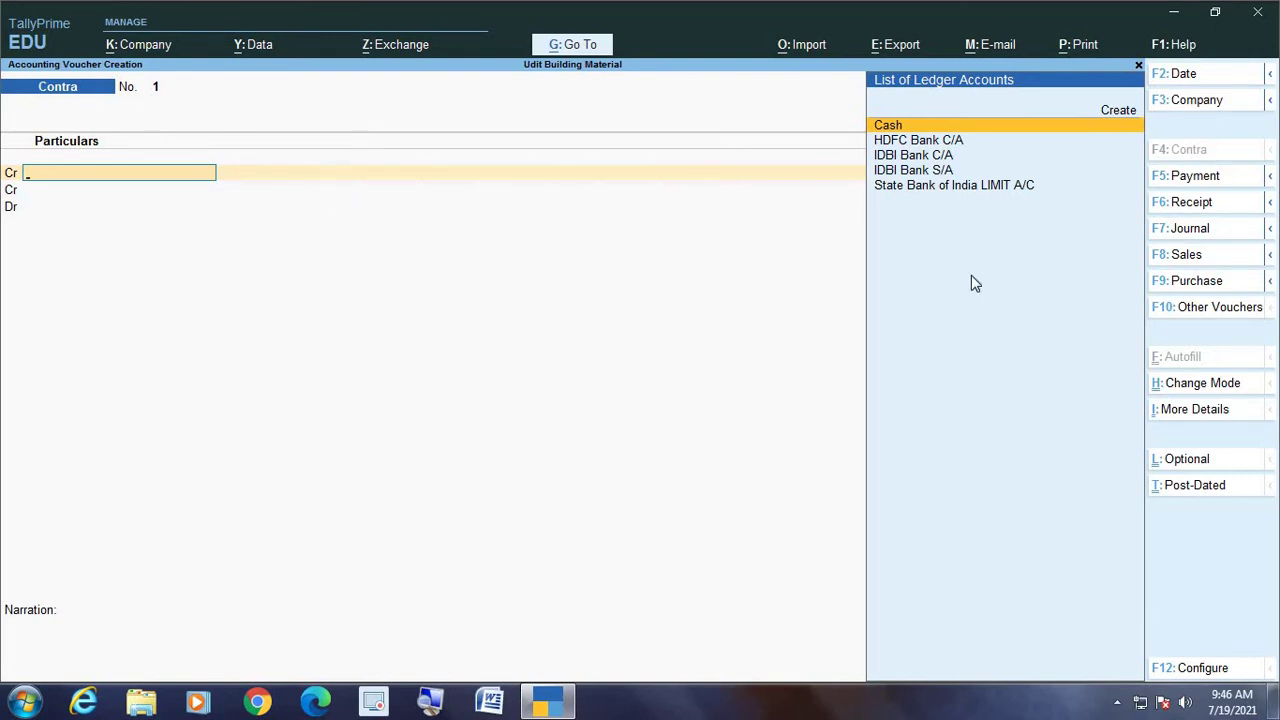
Step: Return the contra voucher to Single Entry mode
click(1191, 387)
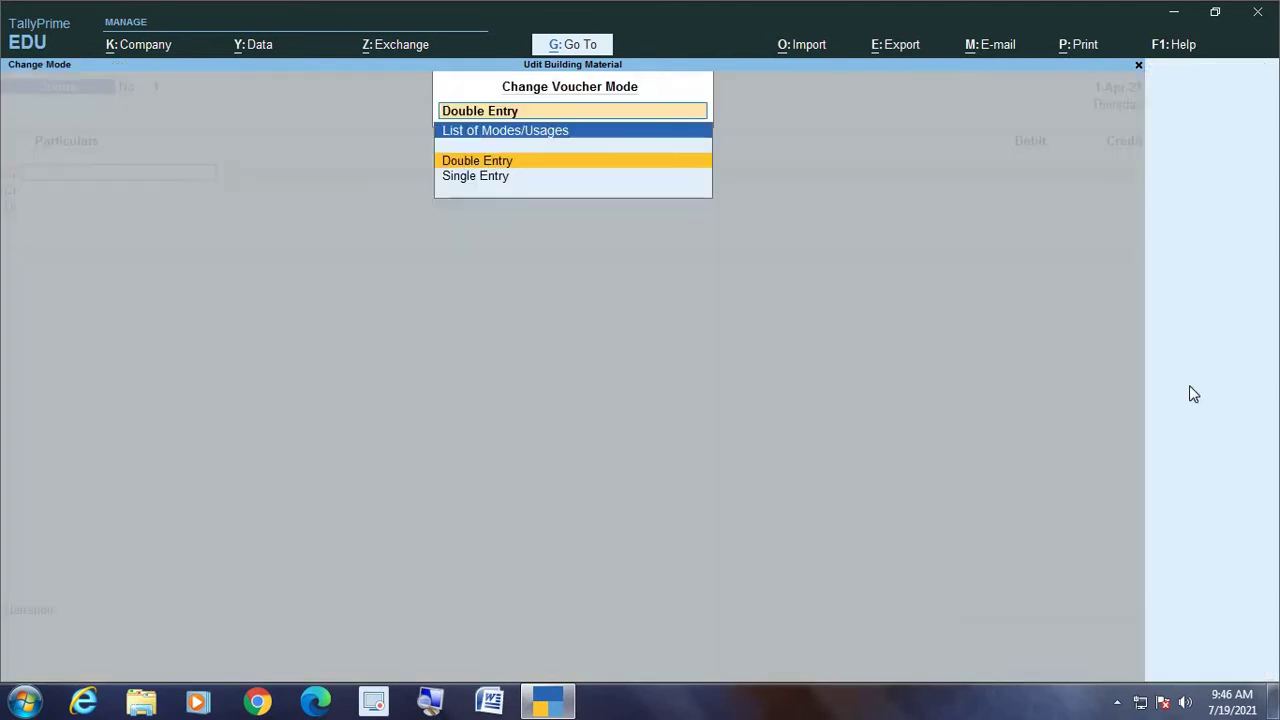
key(Down)
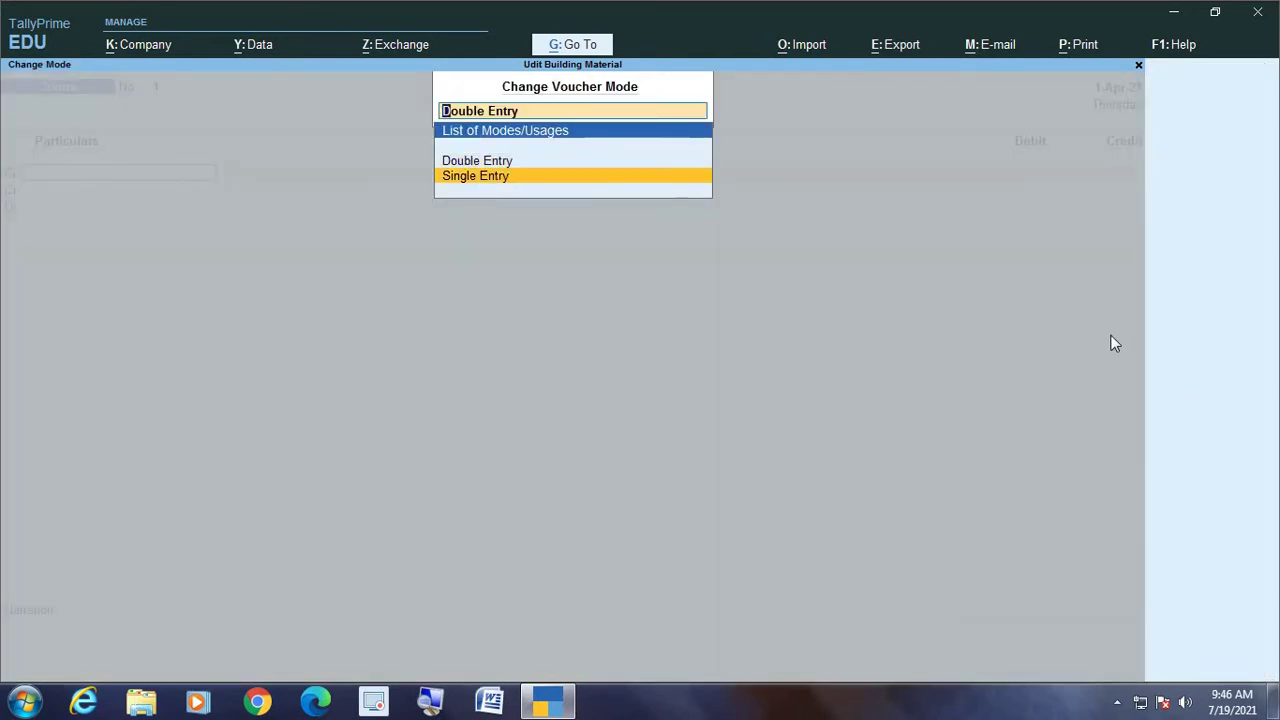
key(Return)
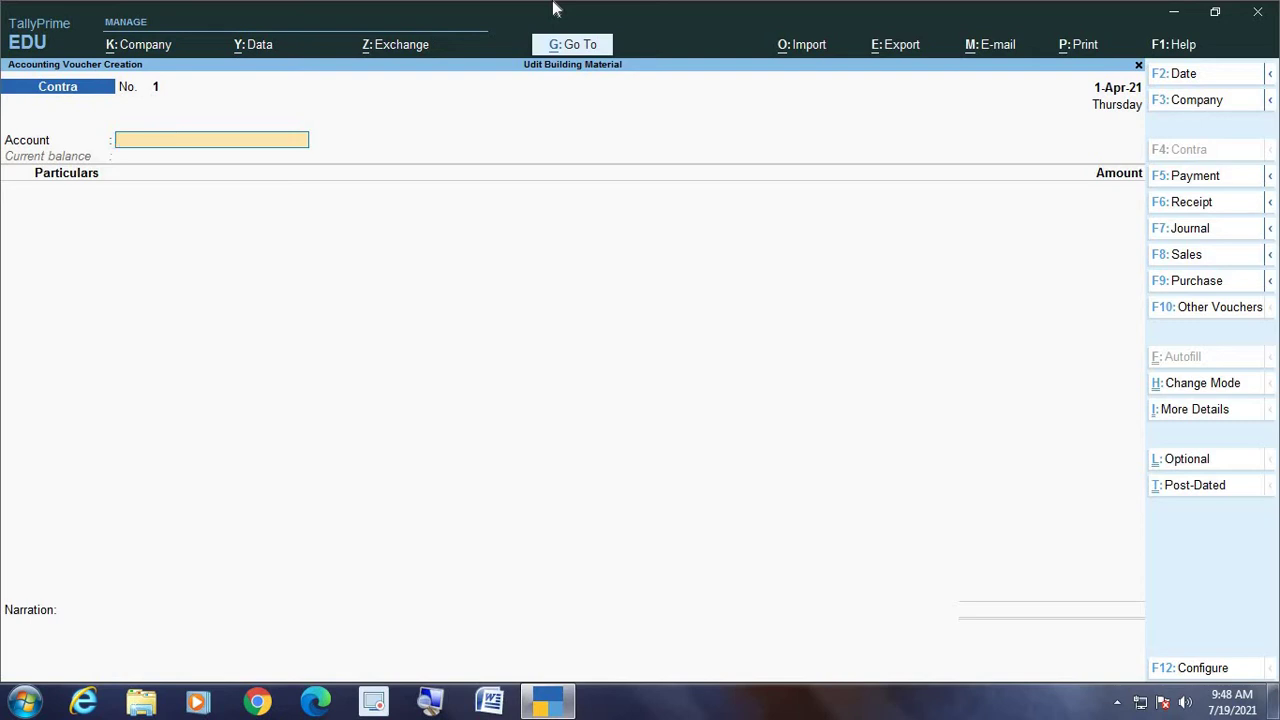
Step: Set the contra voucher date to 1-4 and choose IDBI Bank C/A as the account
key(F2)
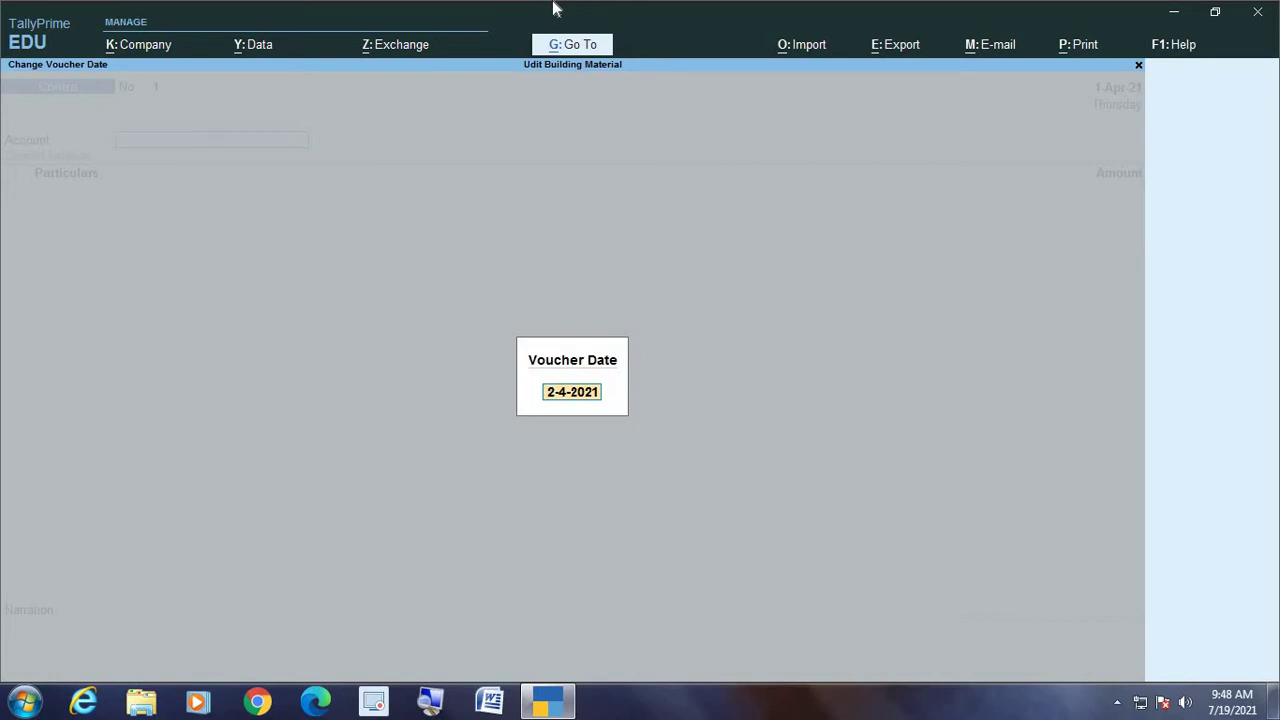
text(1-4)
key(Return)
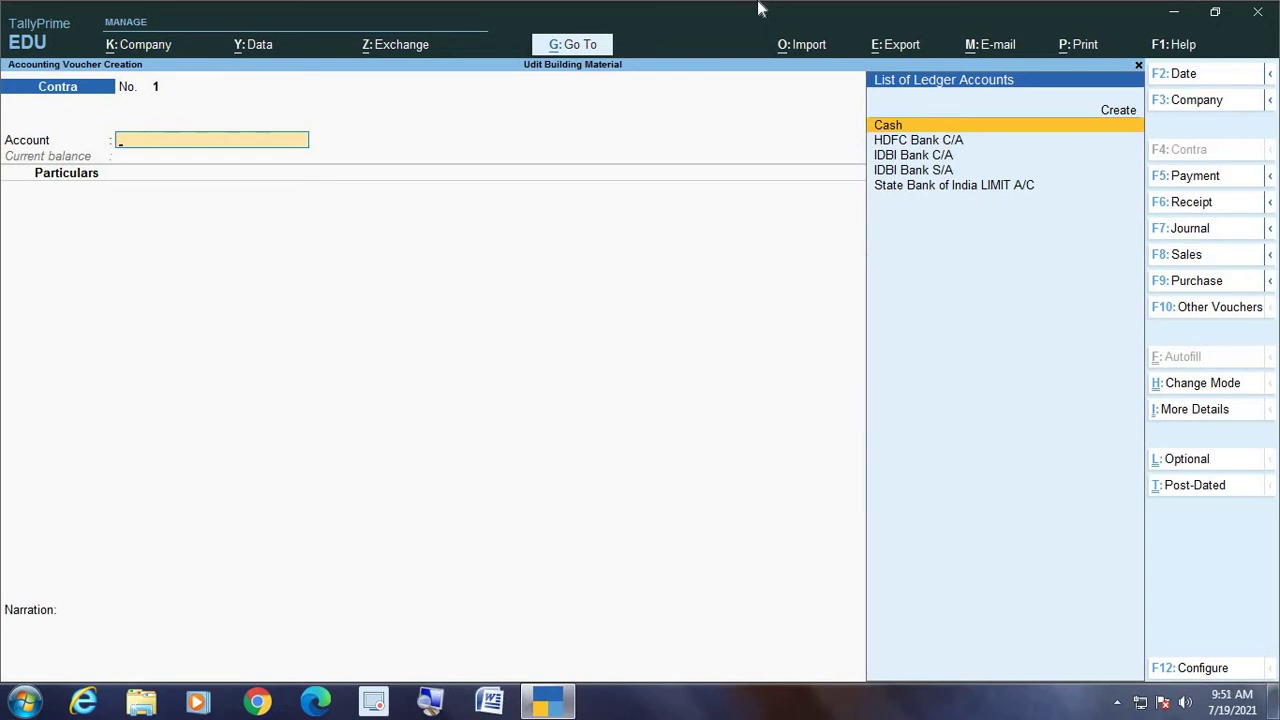
key(Down)
key(Down)
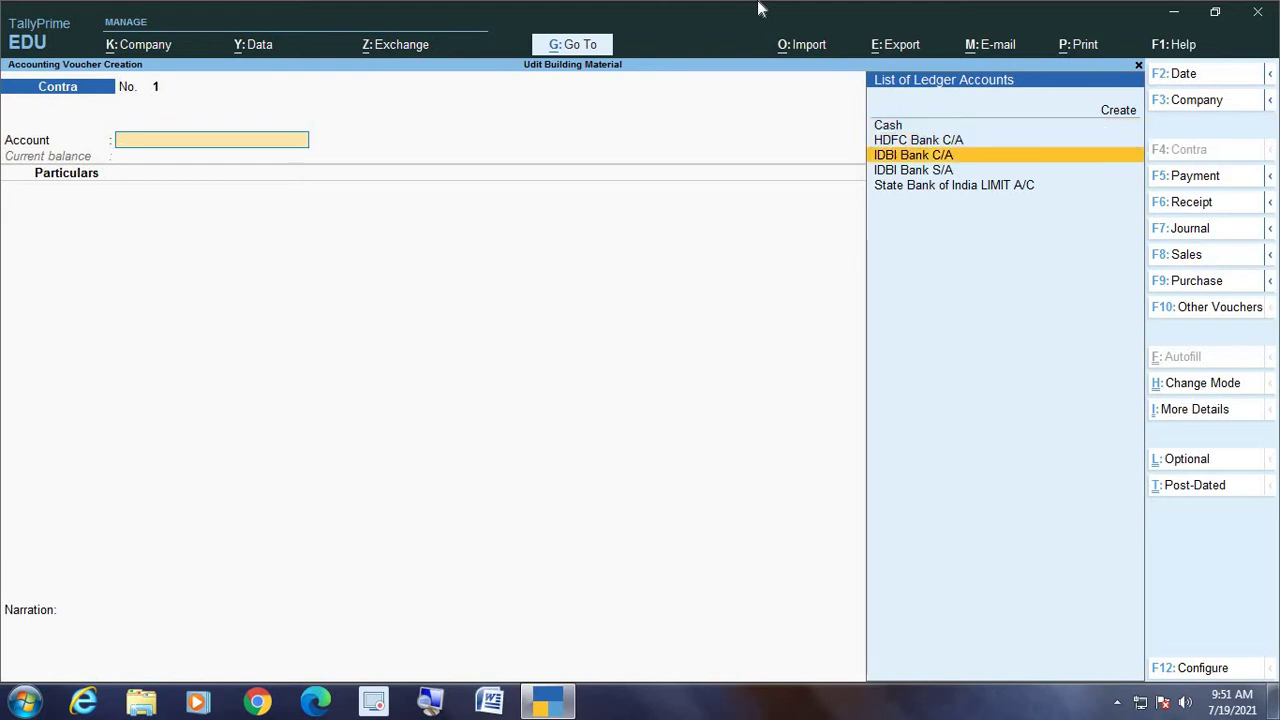
key(Return)
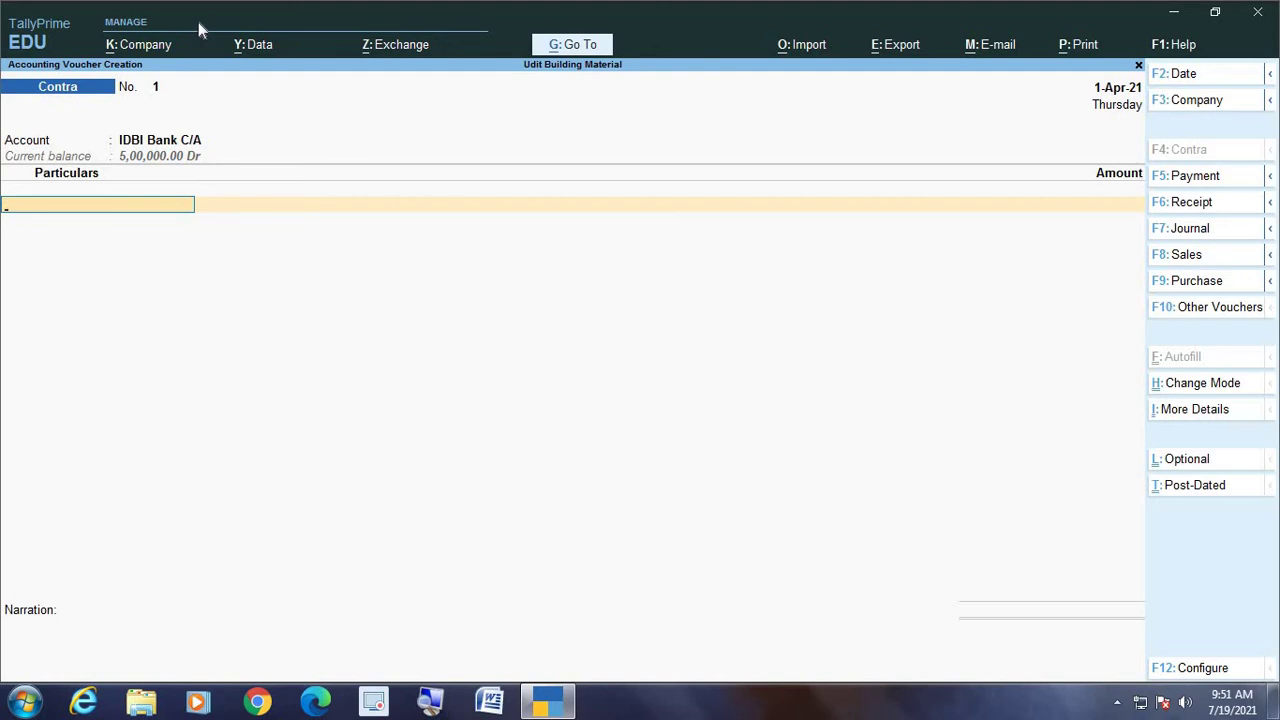
Step: Enter Cash under particulars with an amount of 100000 and proceed to the bank allocations
text(Cash)
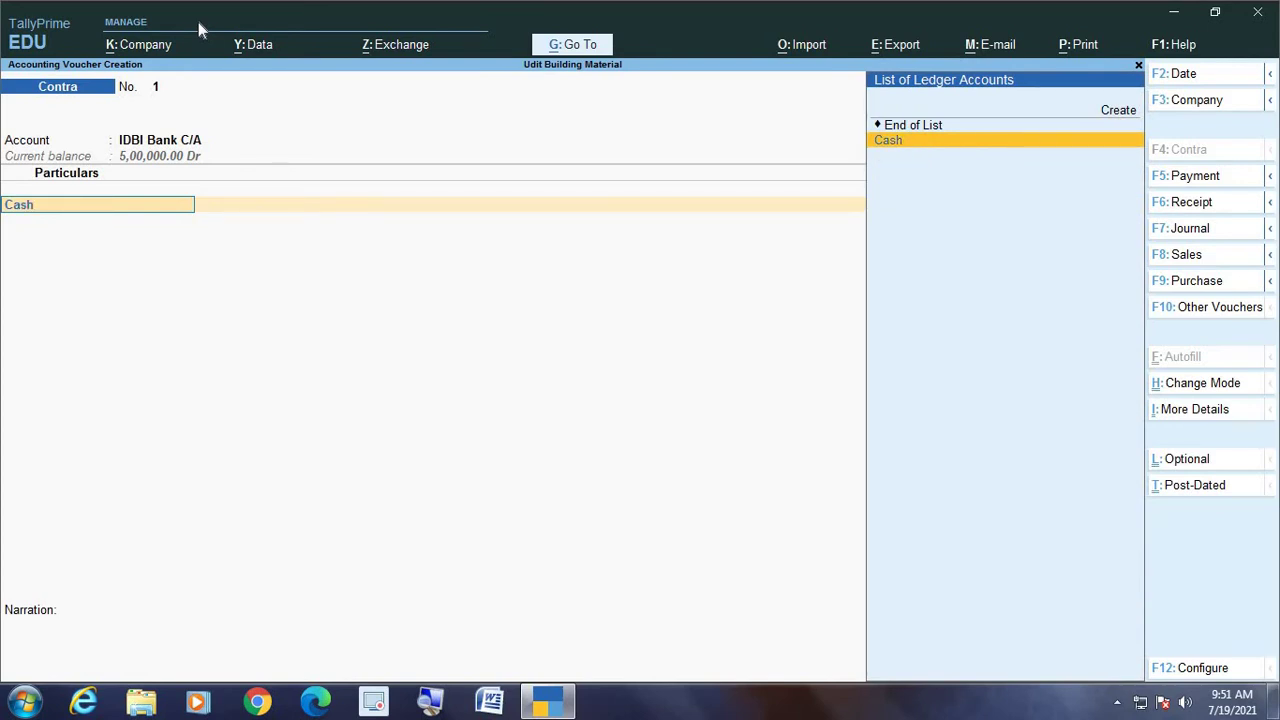
key(Return)
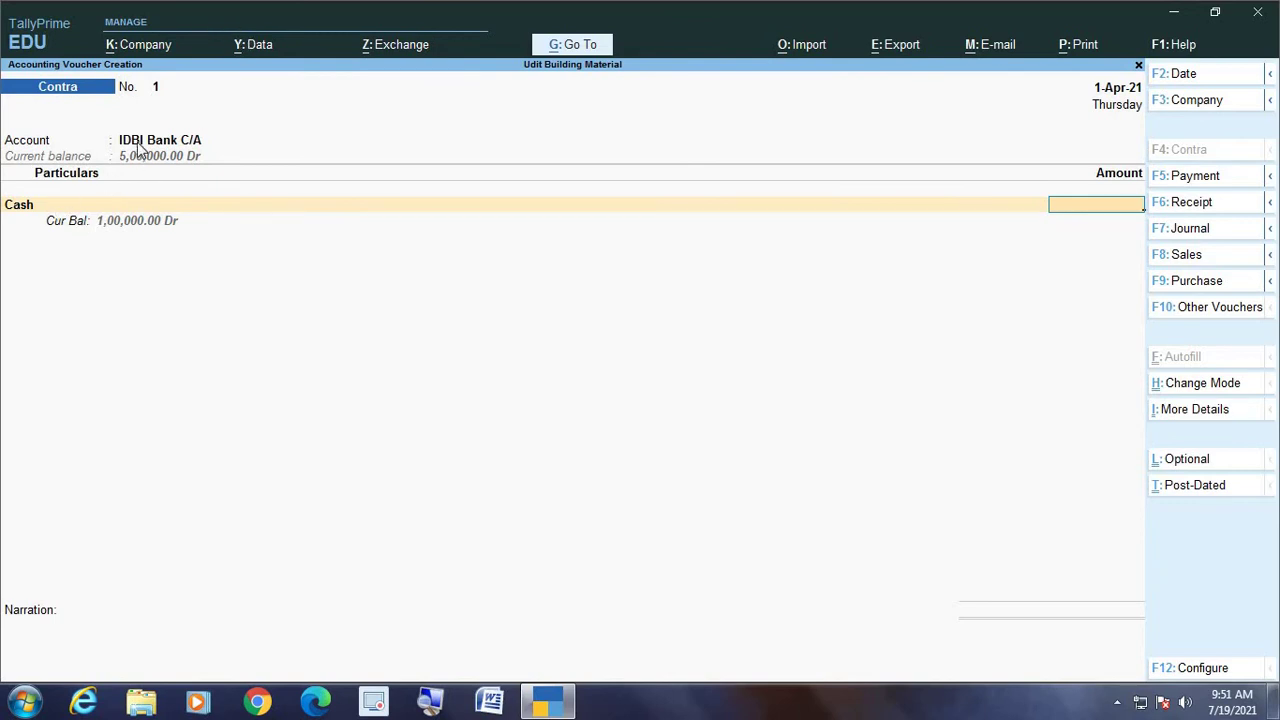
click(430, 700)
text(100000)
key(Return)
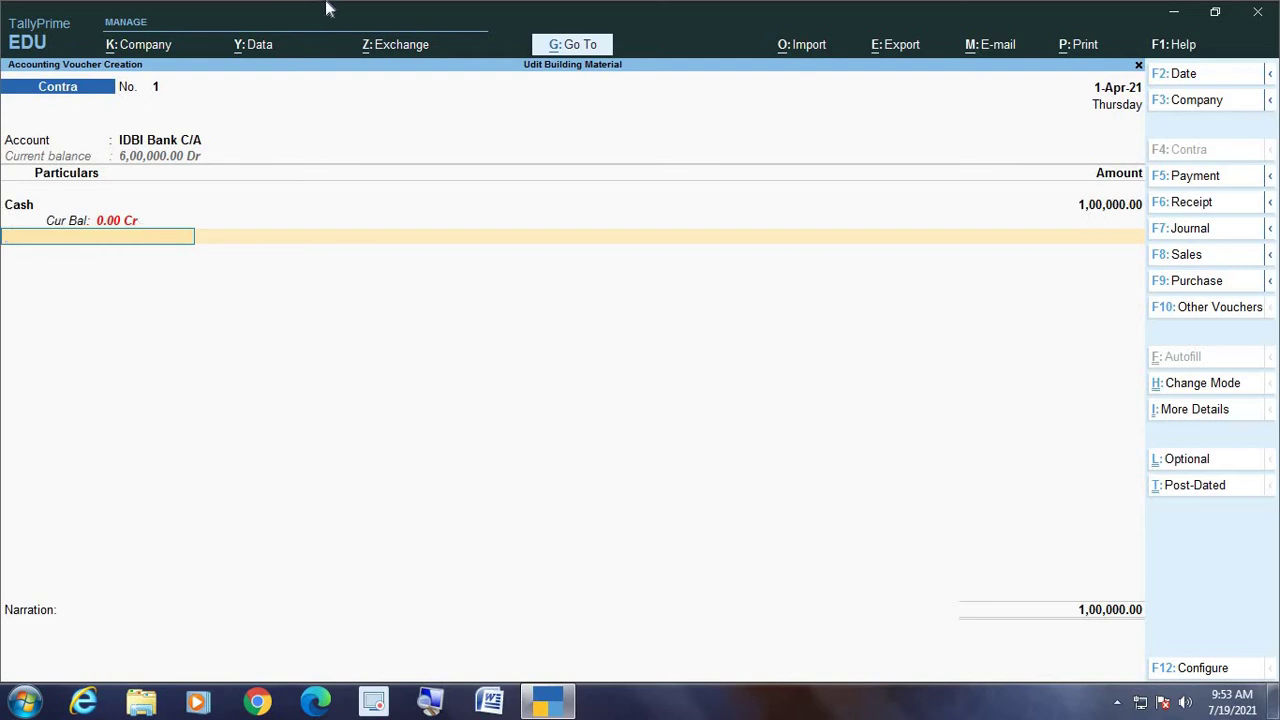
key(Return)
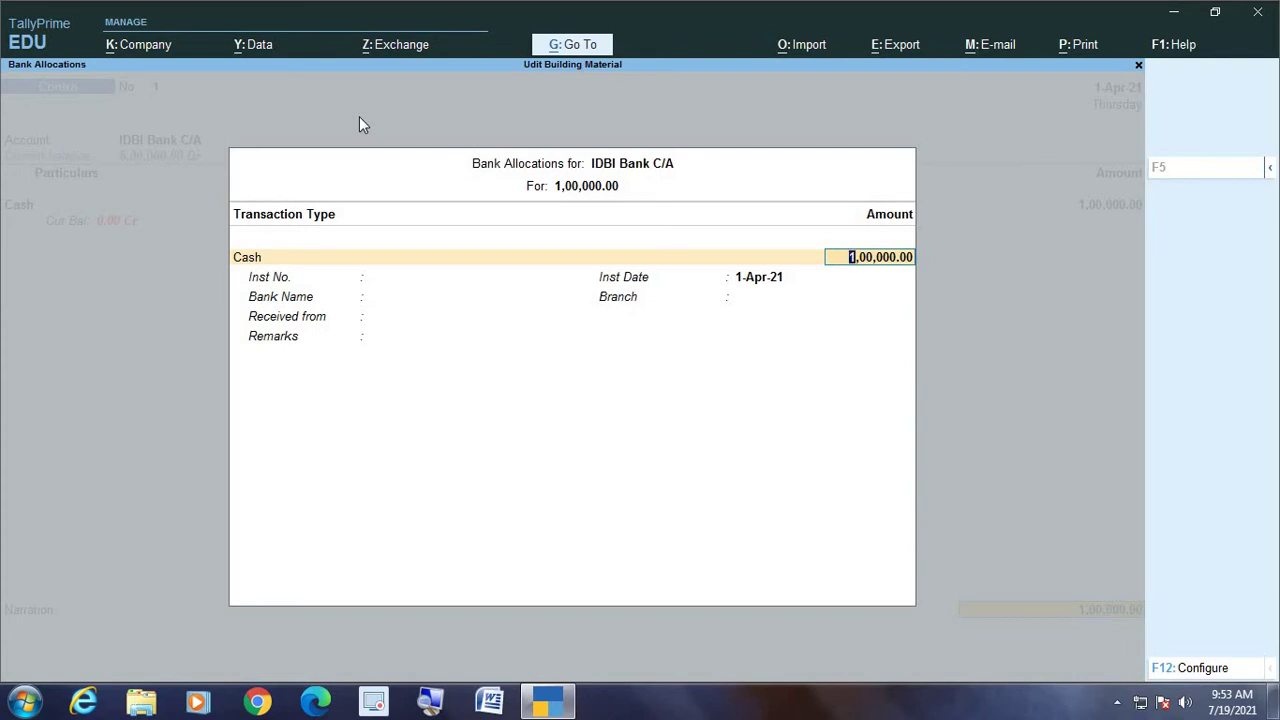
Step: Set Show Remarks to No in the bank allocations configuration
key(F12)
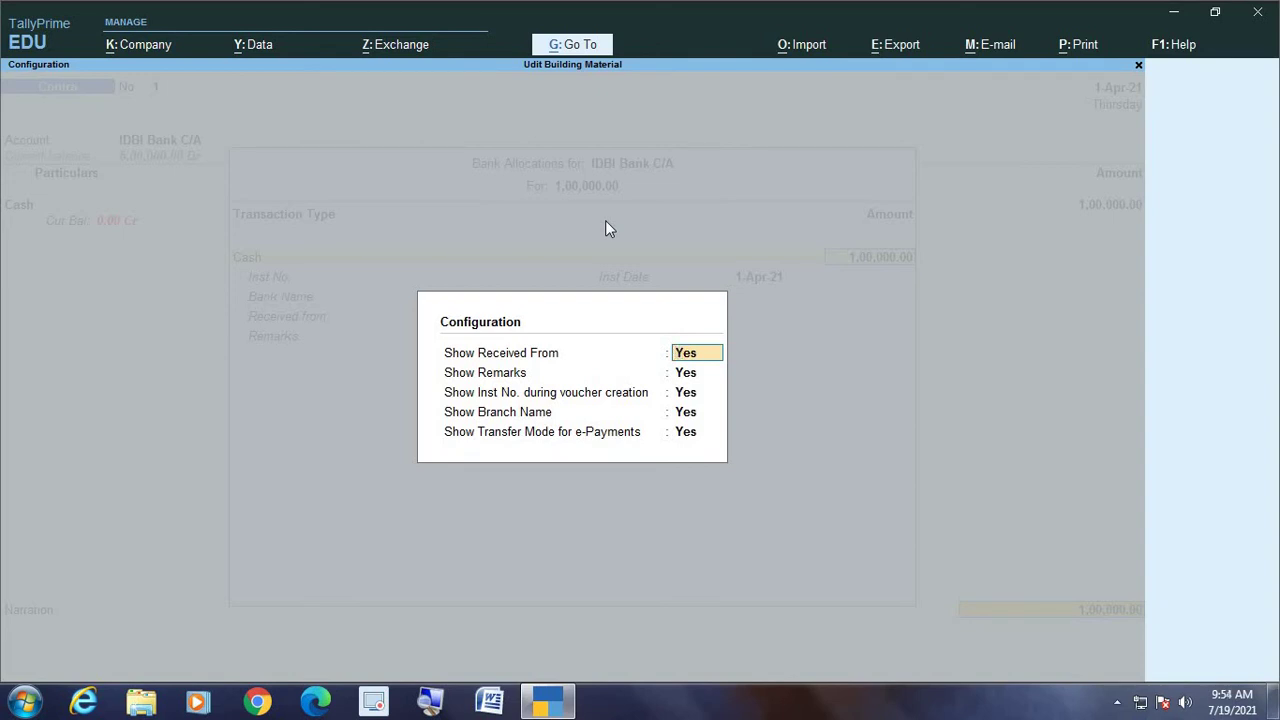
key(Return)
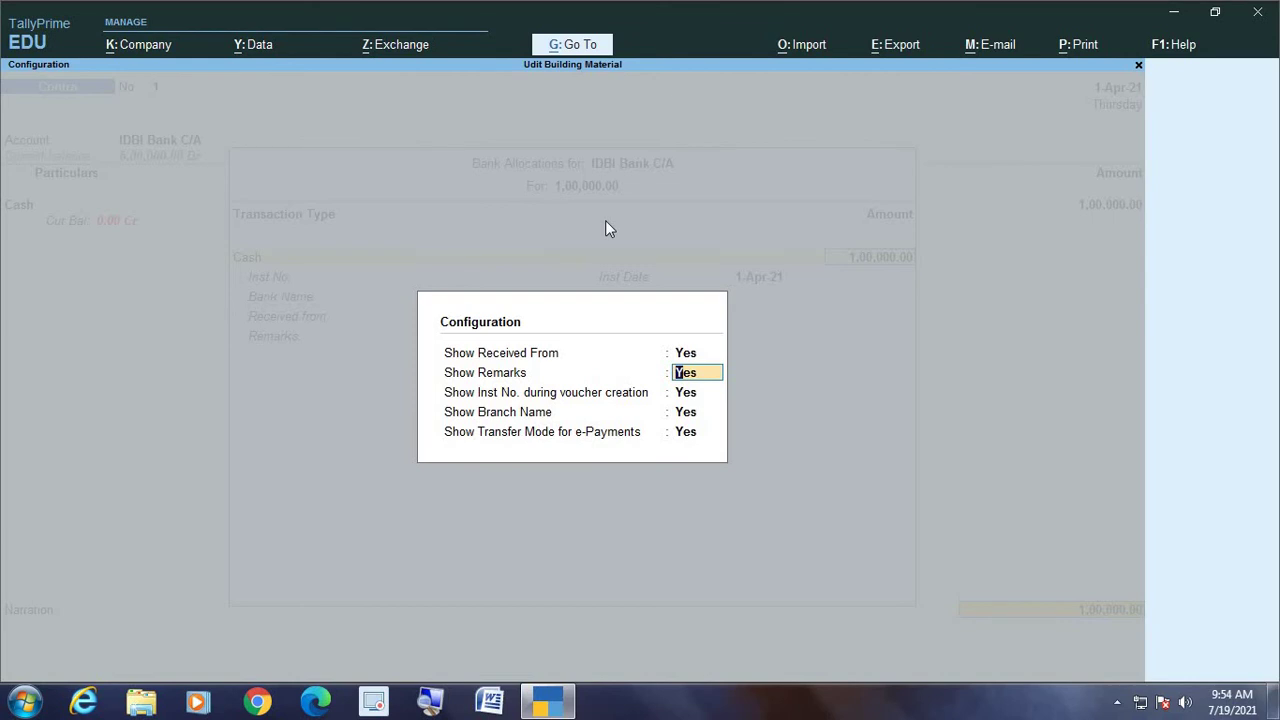
key(ctrl+a)
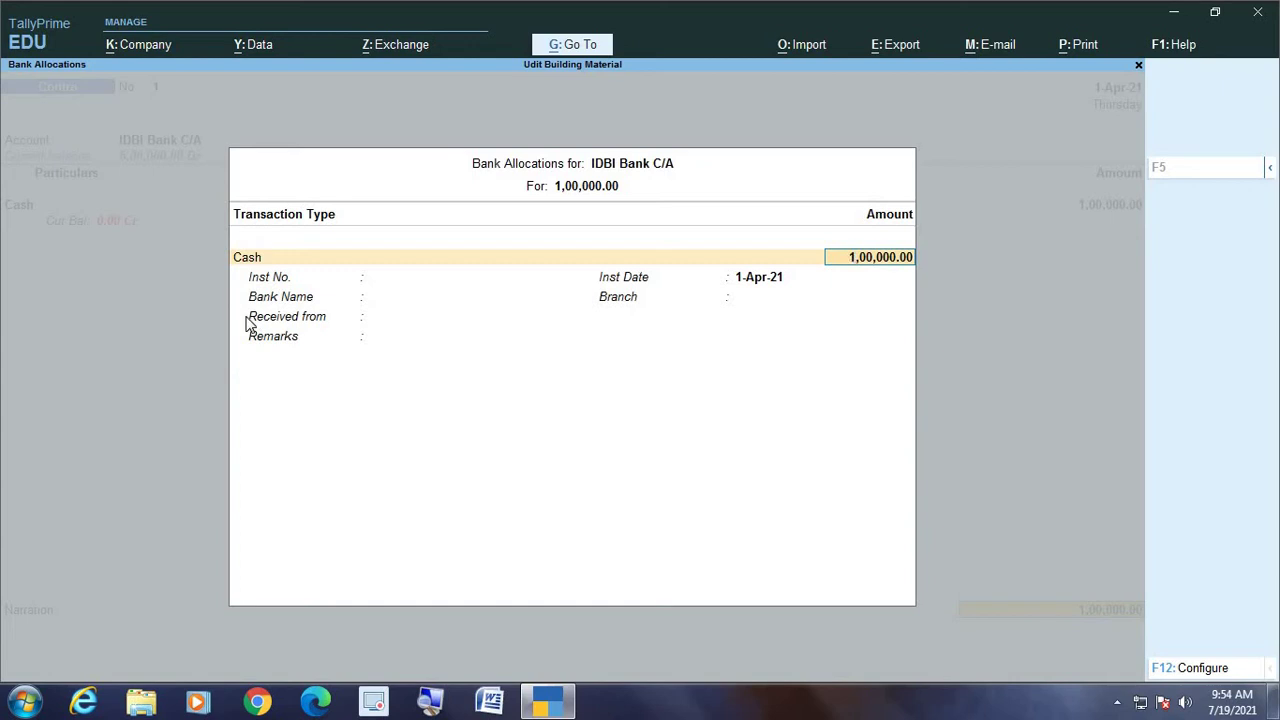
key(F12)
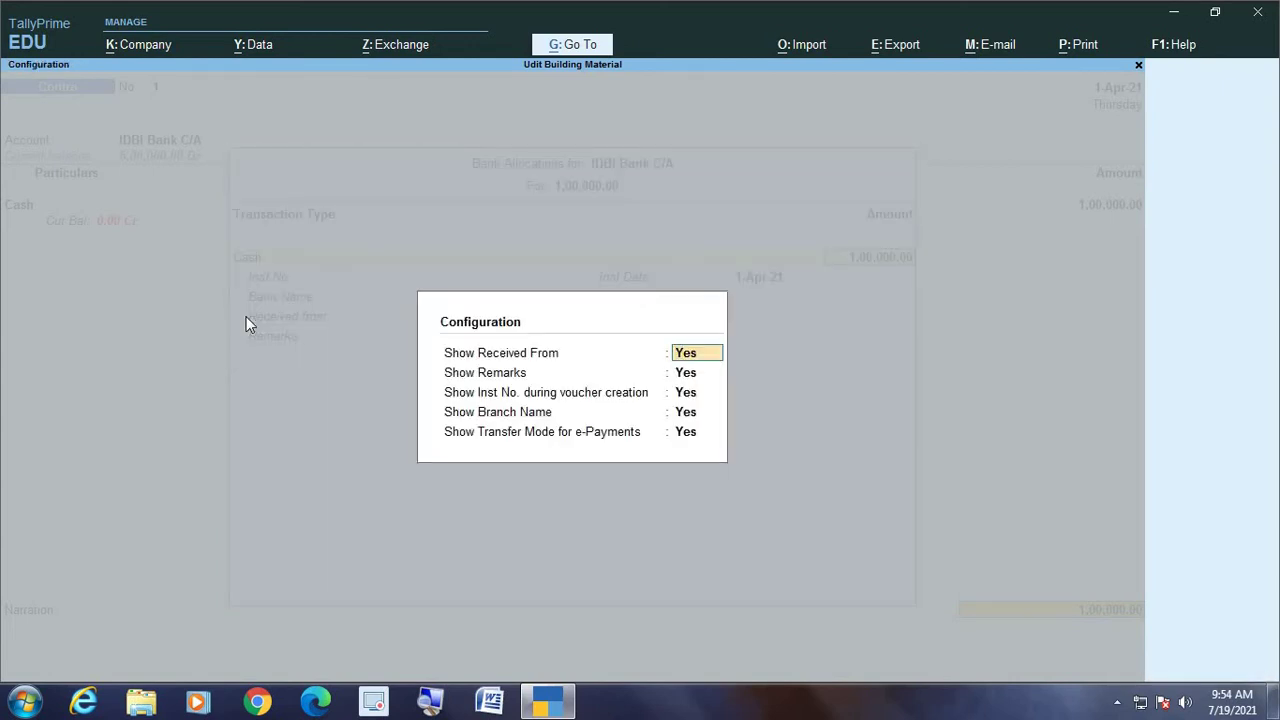
key(Return)
text(n)
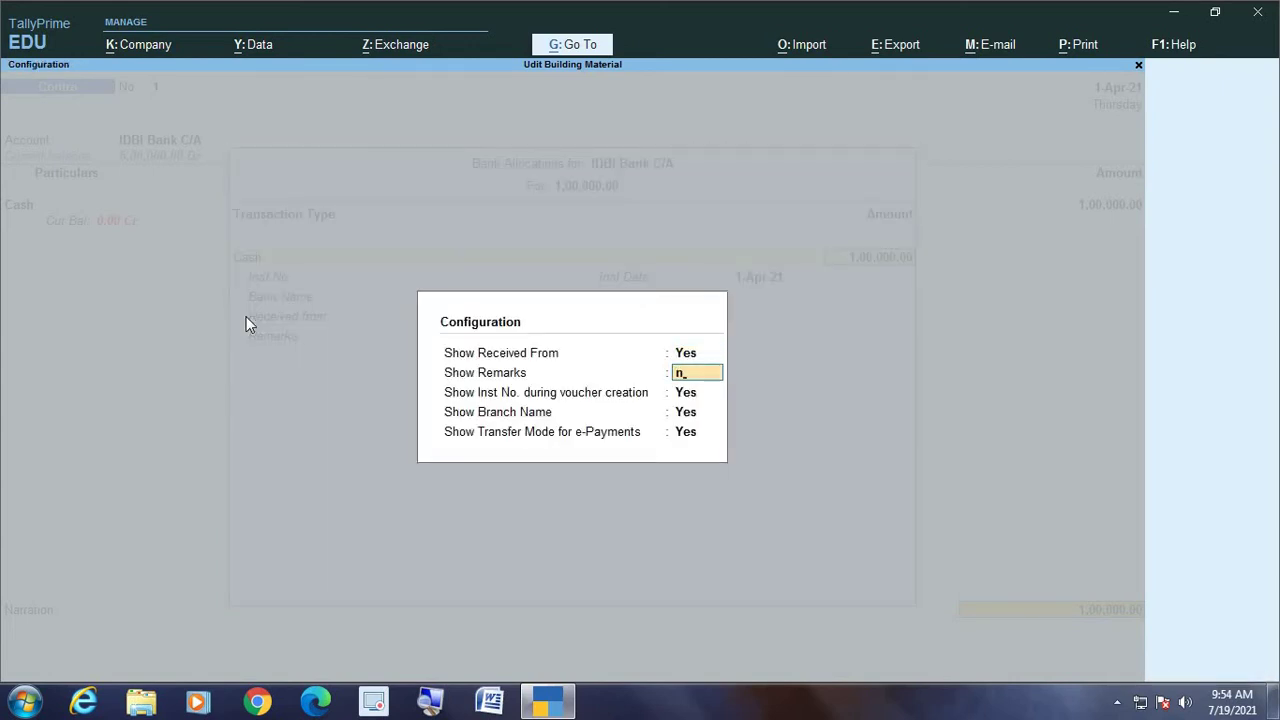
key(Return)
key(Return)
key(Return)
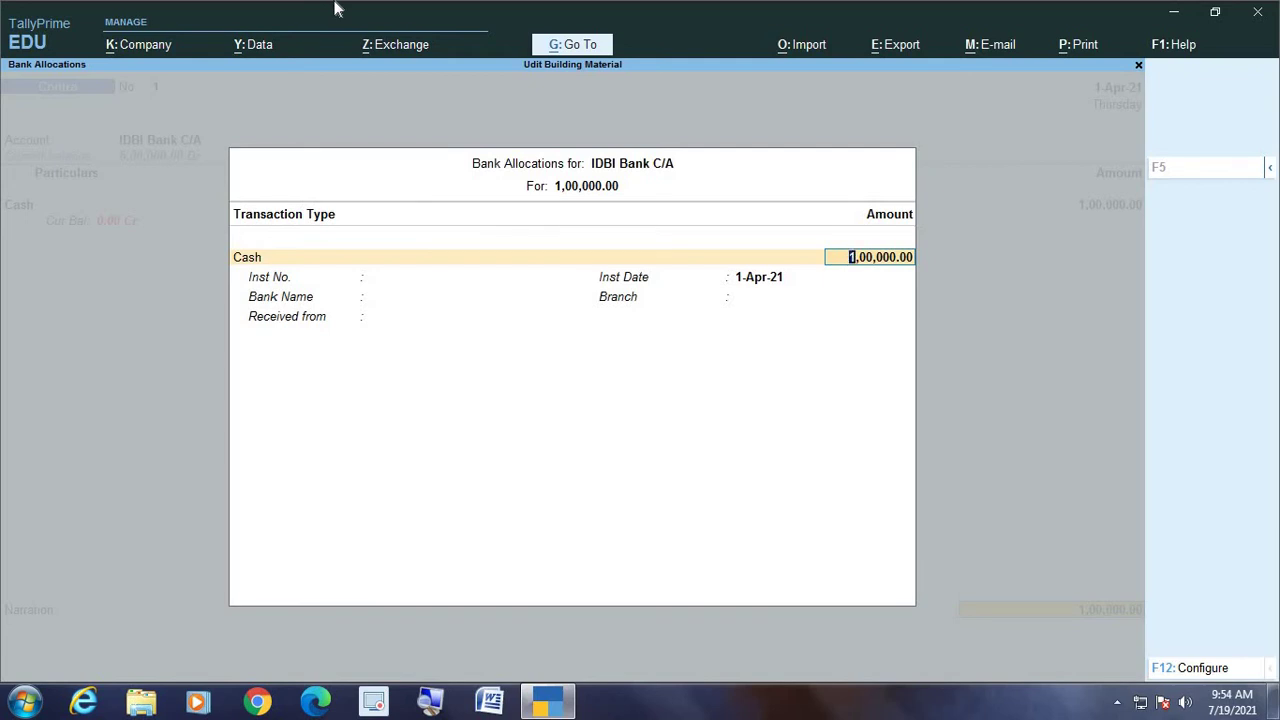
Step: Complete the cash bank allocation with Bank Name as Not Applicable and save the contra voucher without a narration
key(Return)
key(Return)
key(Return)
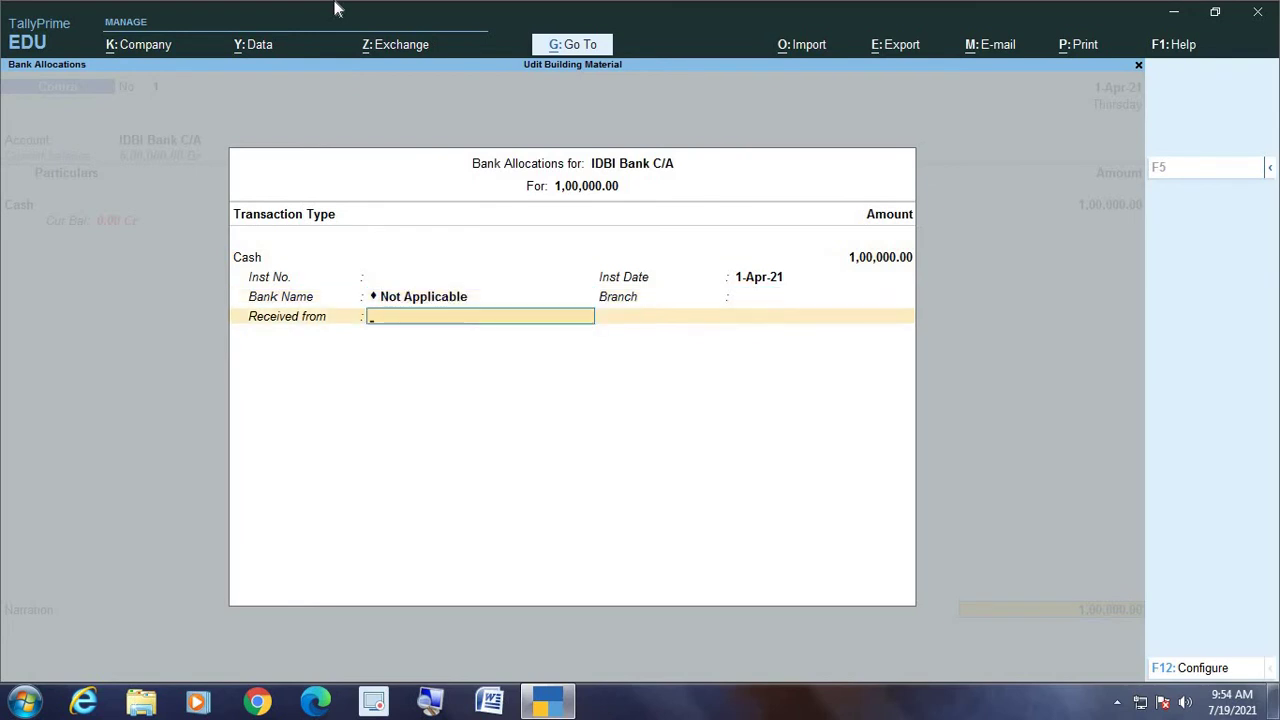
key(Return)
key(Return)
key(Escape)
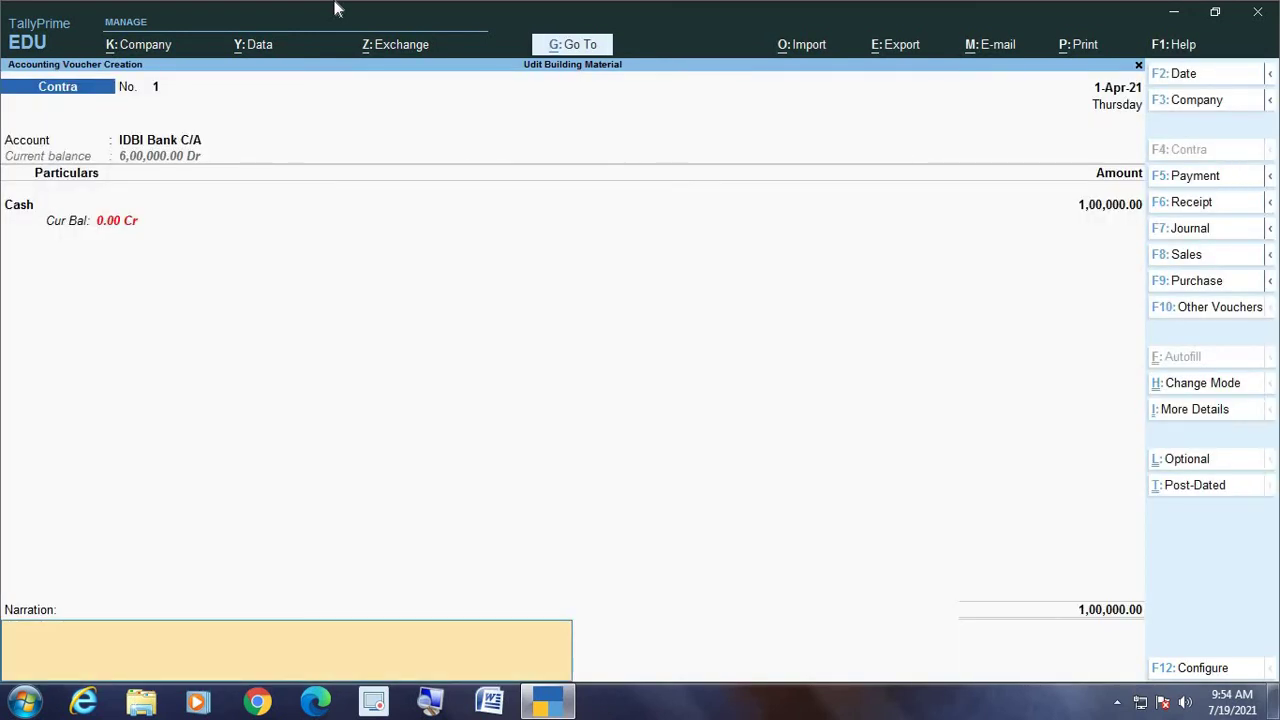
key(Return)
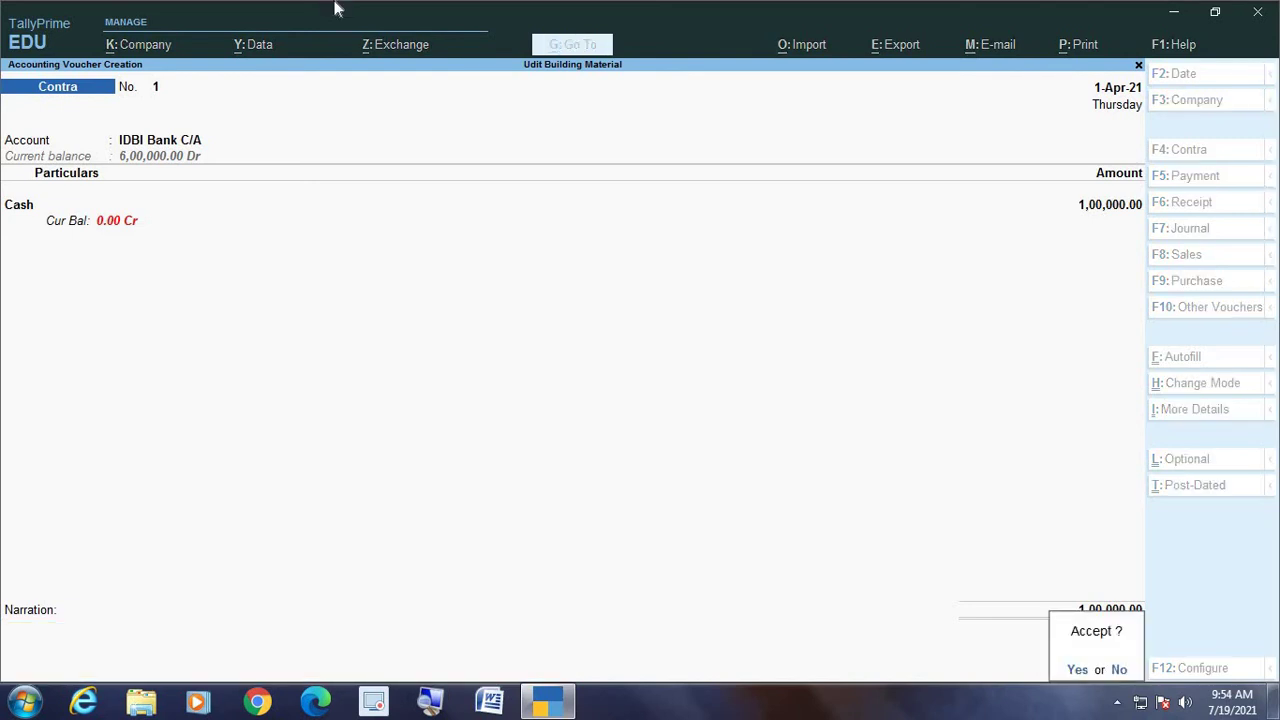
key(Return)
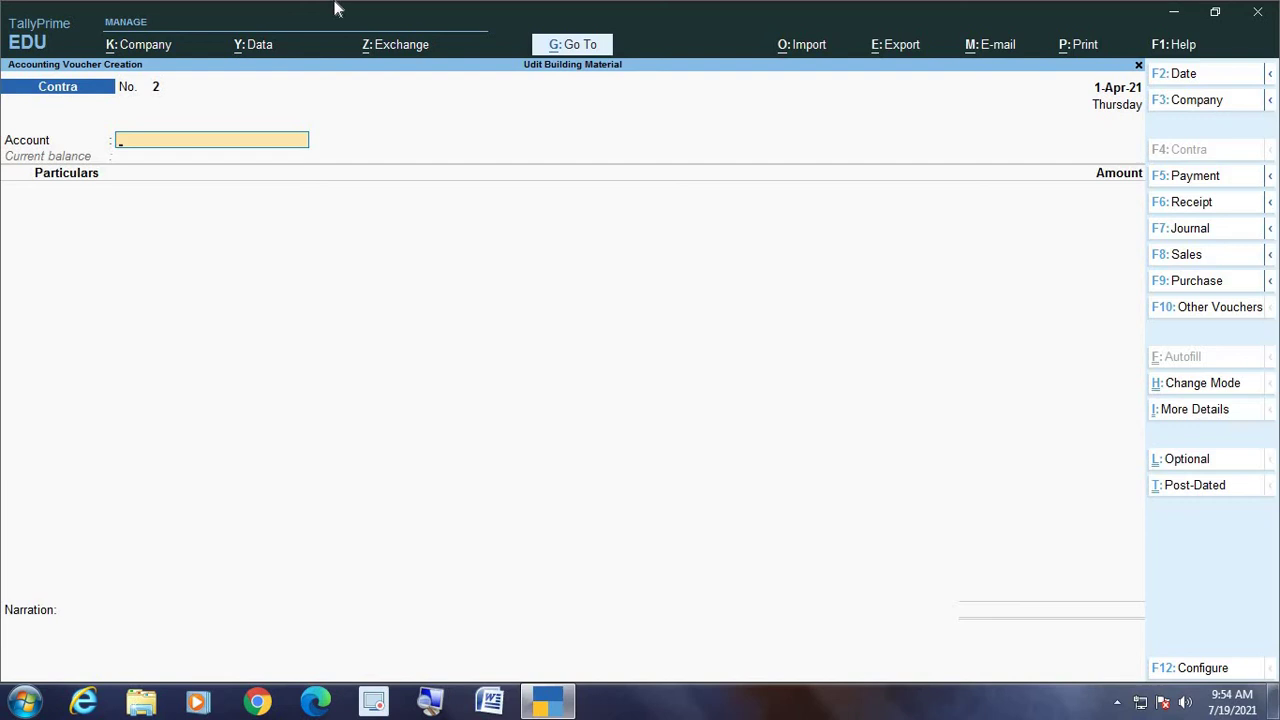
Step: Set the second contra voucher's date to 2-4-2021 and choose Cash as the account
key(F2)
text(2-4-2021)
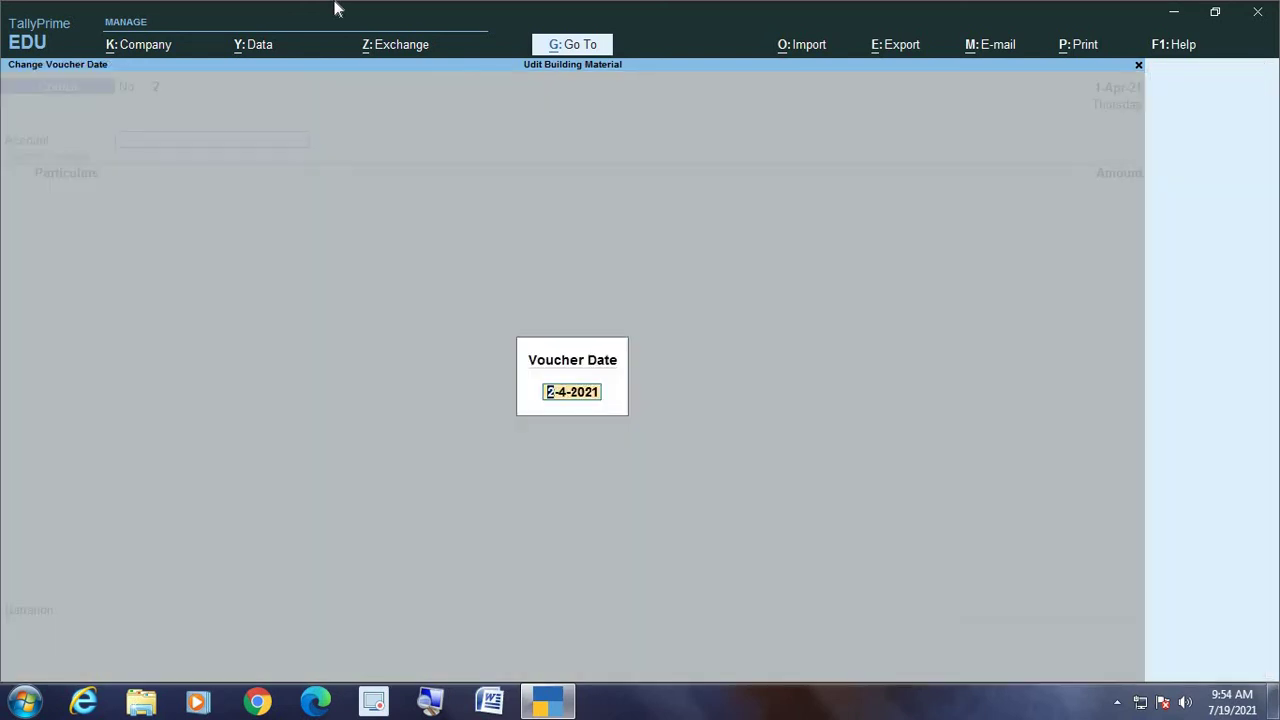
key(Return)
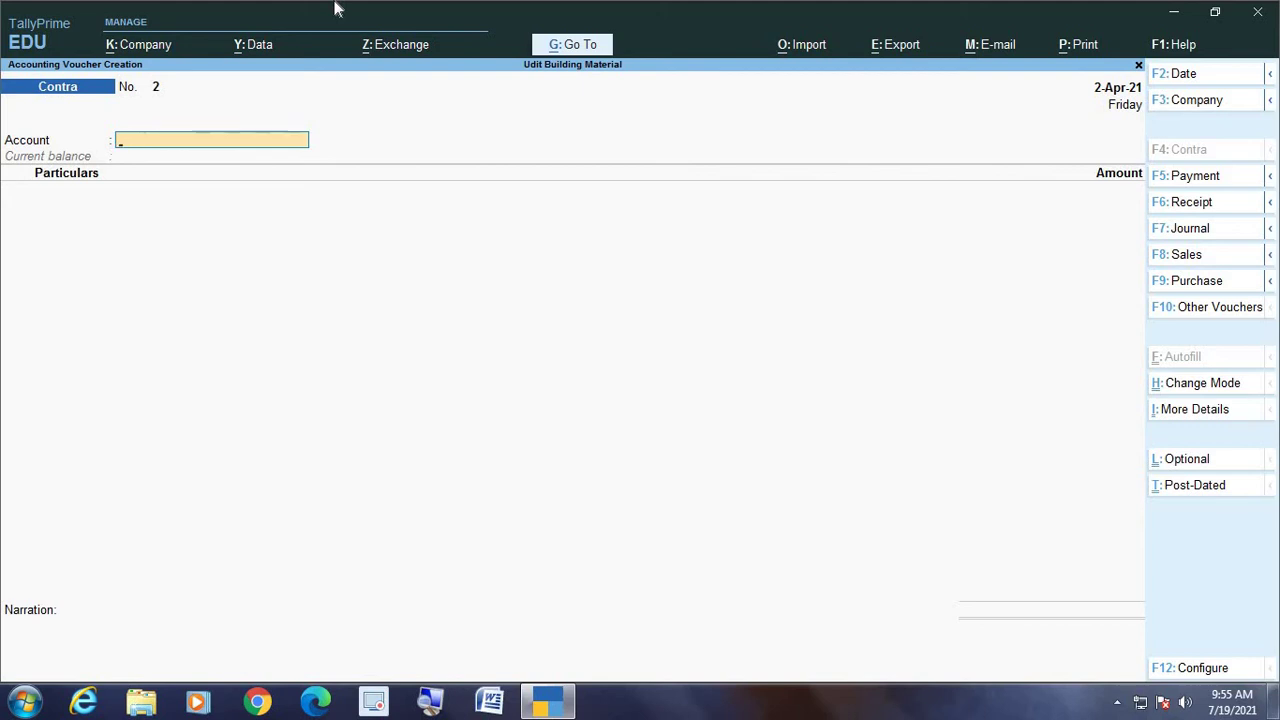
text(Cash)
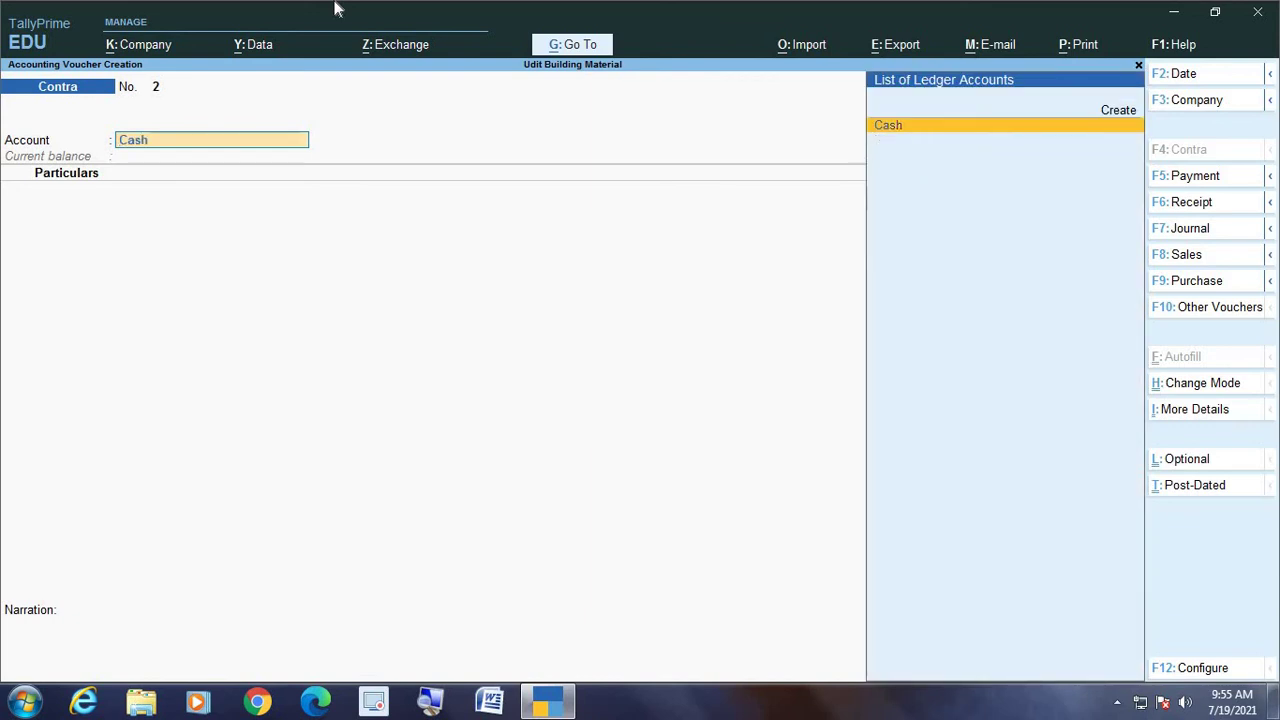
key(Return)
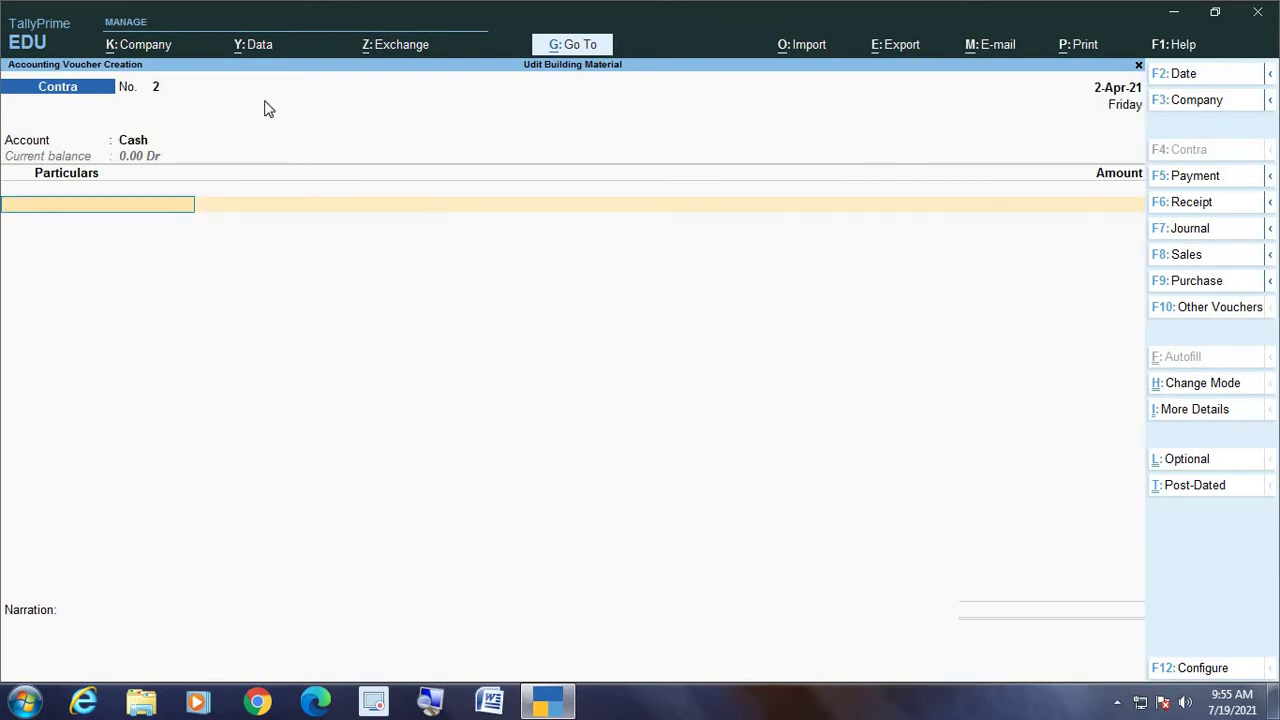
Step: Enter IDBI Bank C/A under particulars of the second contra voucher
text(Id)
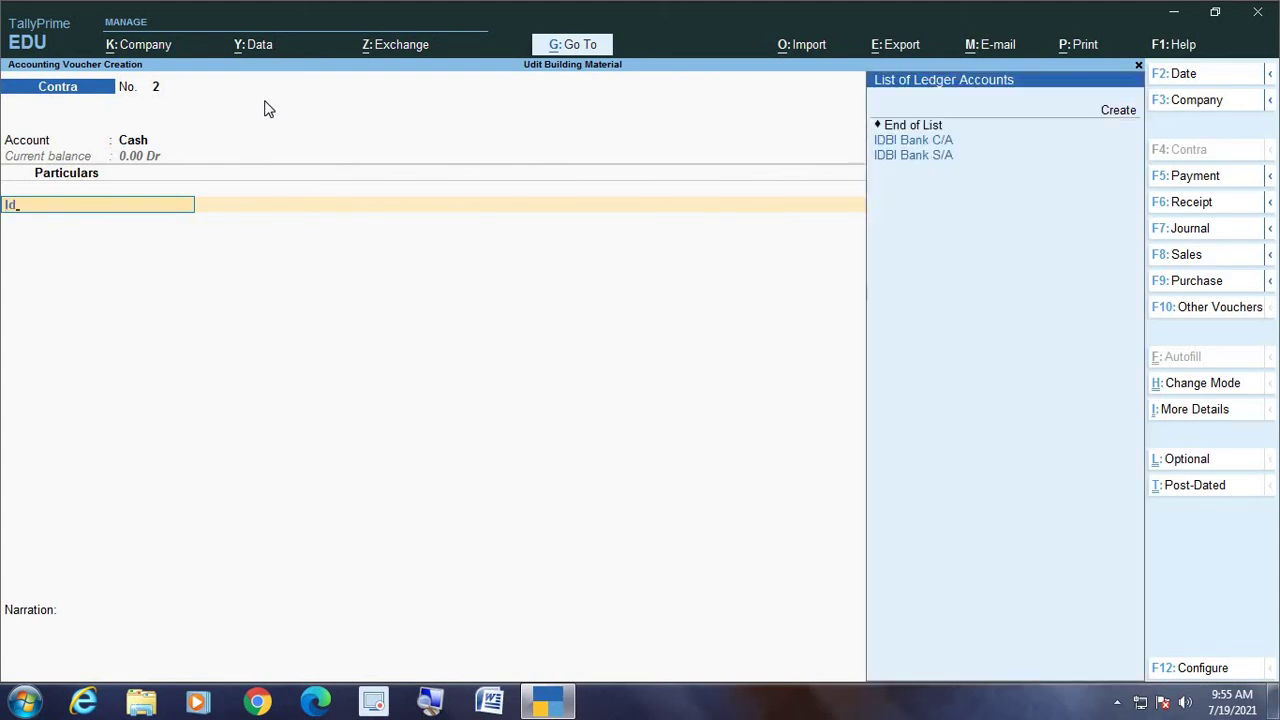
text(bi)
key(Return)
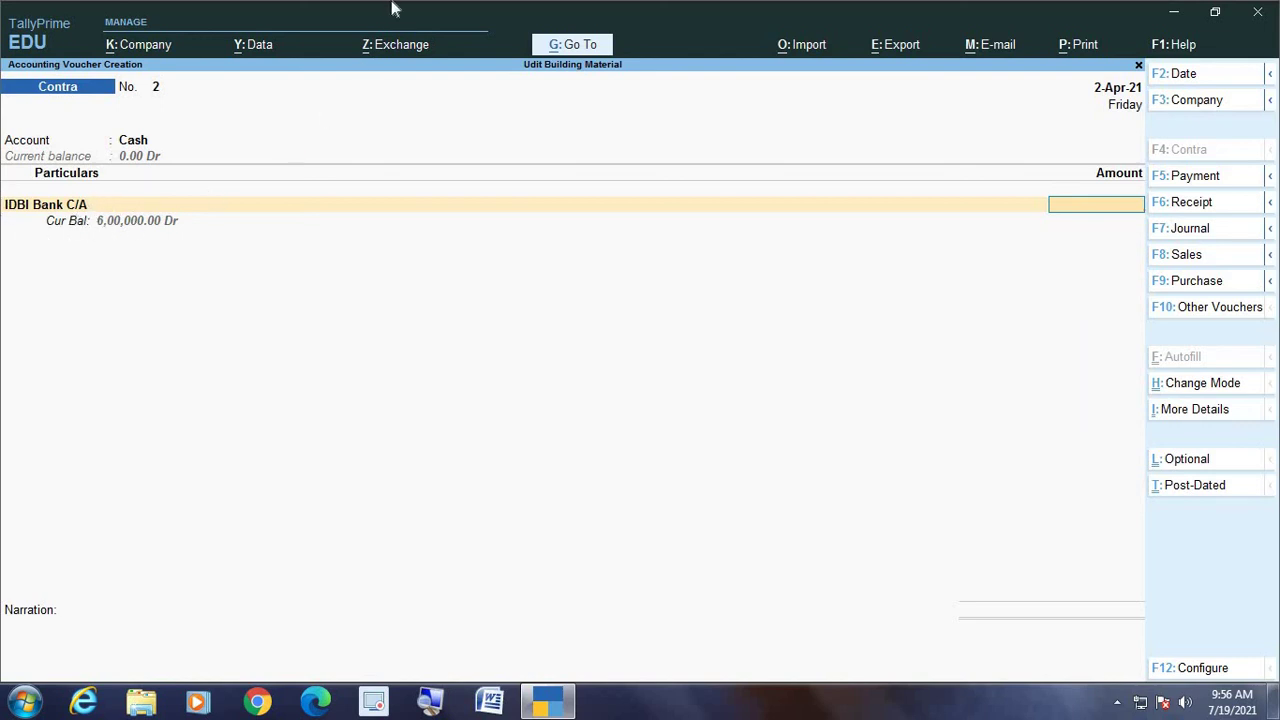
Step: Enter 1,00,000 for IDBI Bank C/A and complete its bank allocation as a Cheque dated 2-Apr-21 favouring Self, without an instrument number
text(100000)
key(Return)
key(Return)
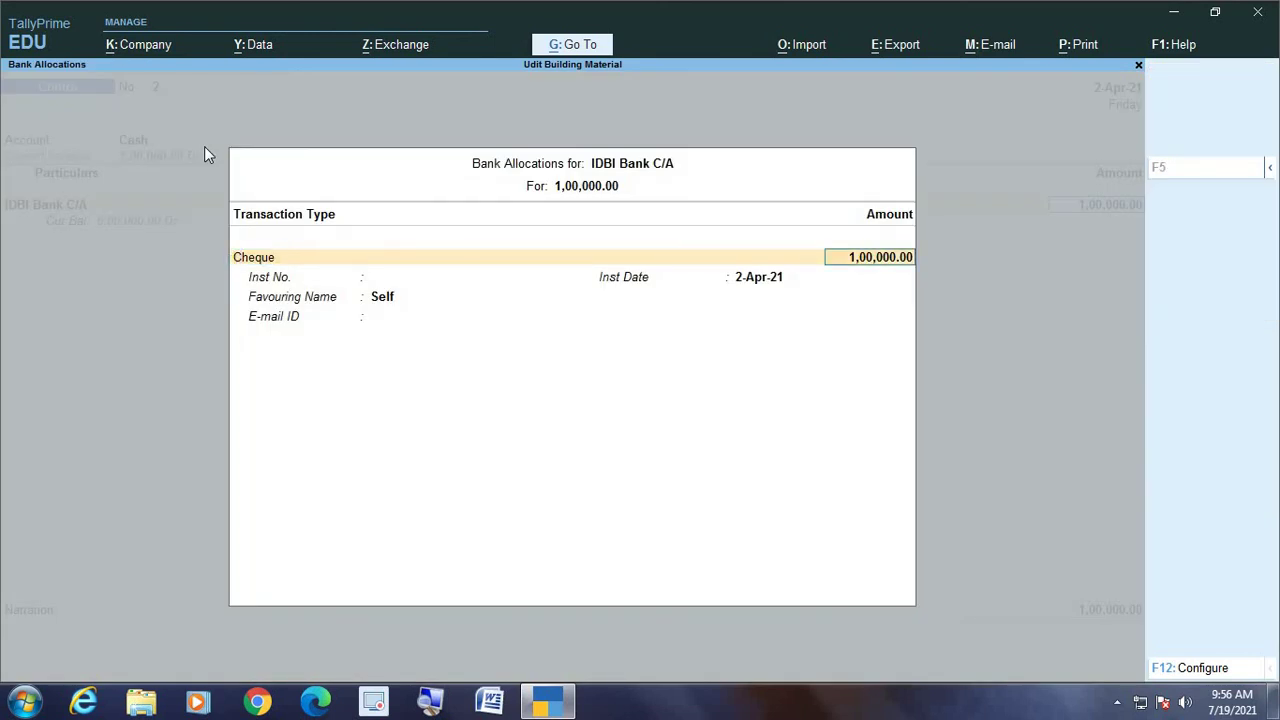
key(Return)
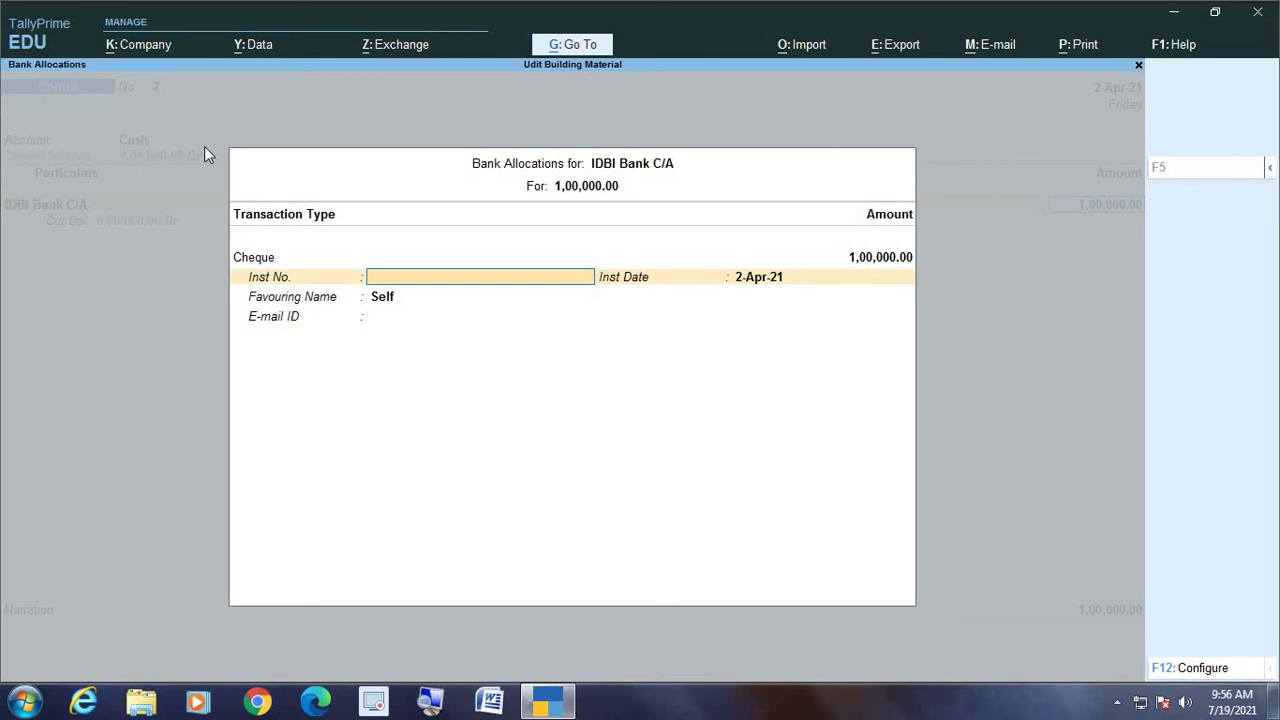
key(Return)
key(Return)
key(Return)
key(Return)
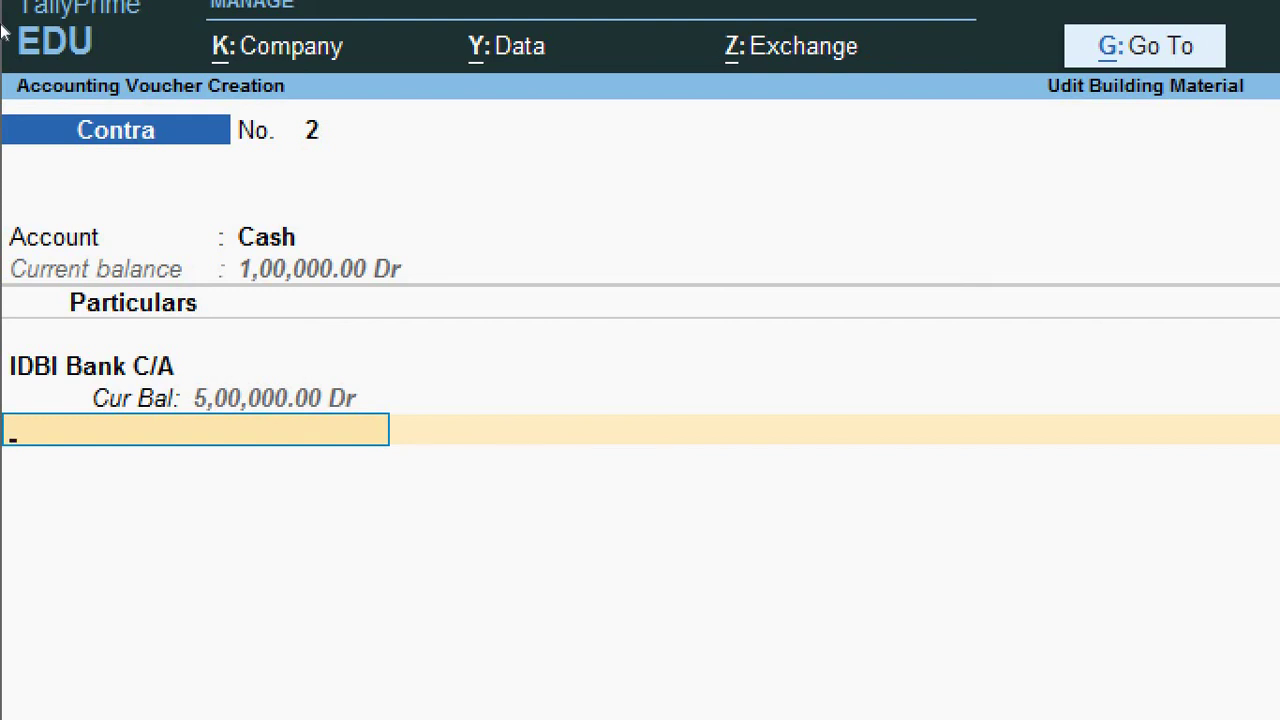
Step: Finish the second contra voucher's particulars and save it without a narration
key(Return)
key(Return)
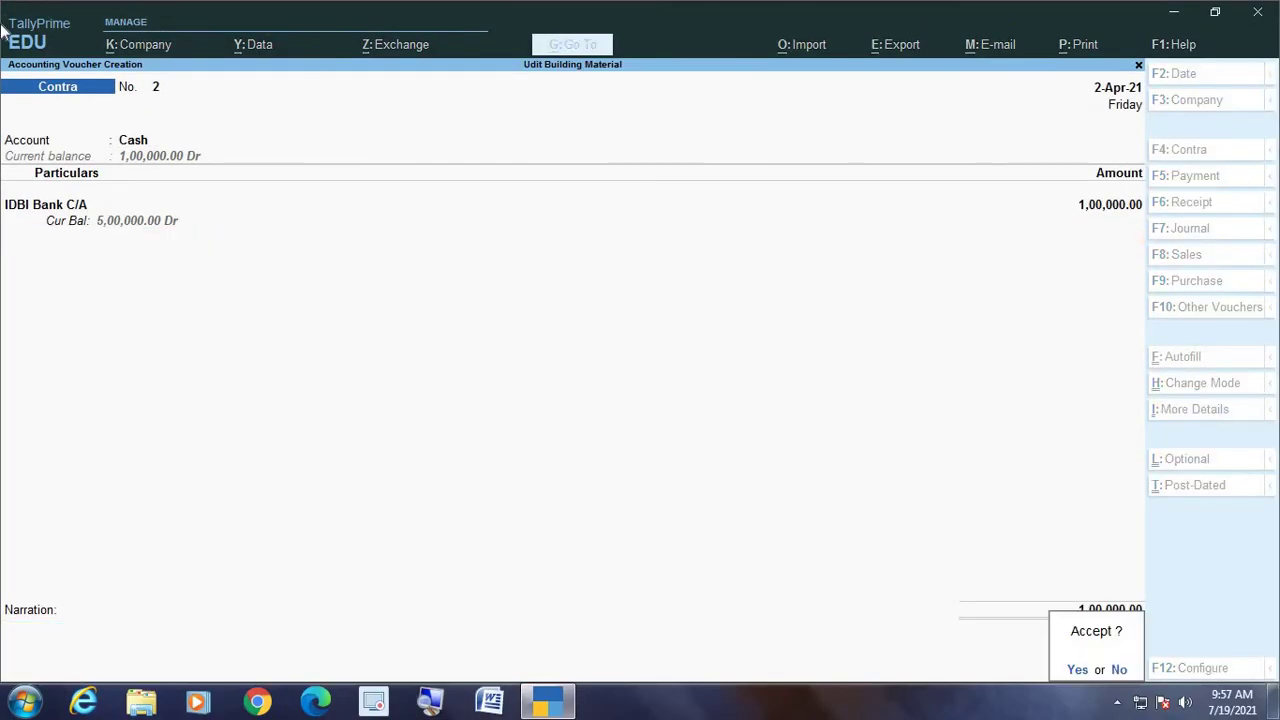
key(Return)
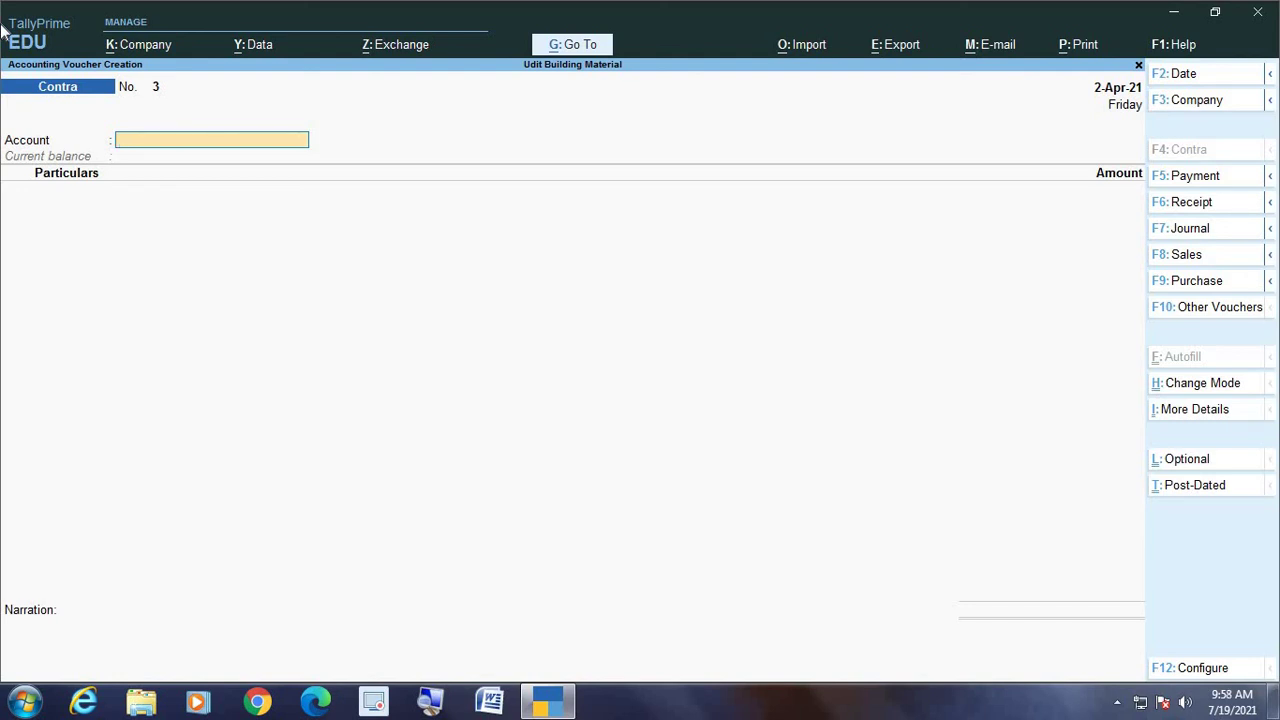
Step: Set the third contra voucher's account to HDFC Bank C/A and enter IDBI Bank C/A under particulars
text(Hd)
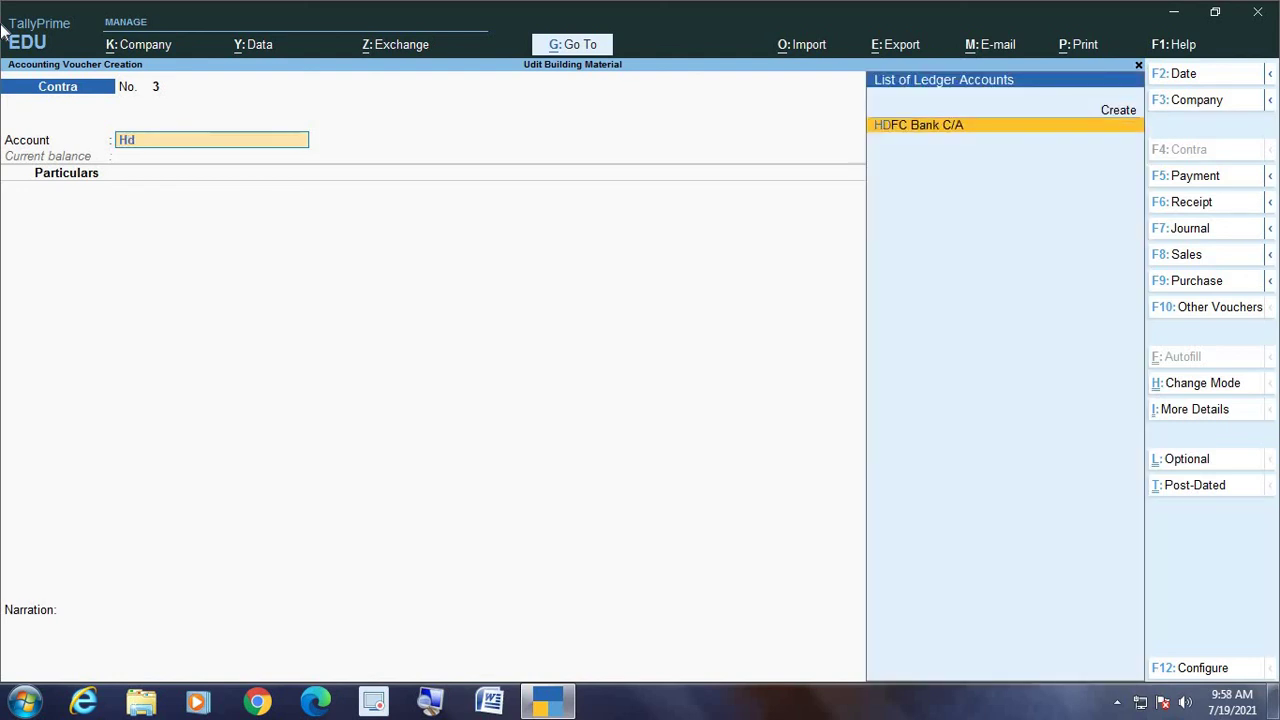
text(fc)
key(Return)
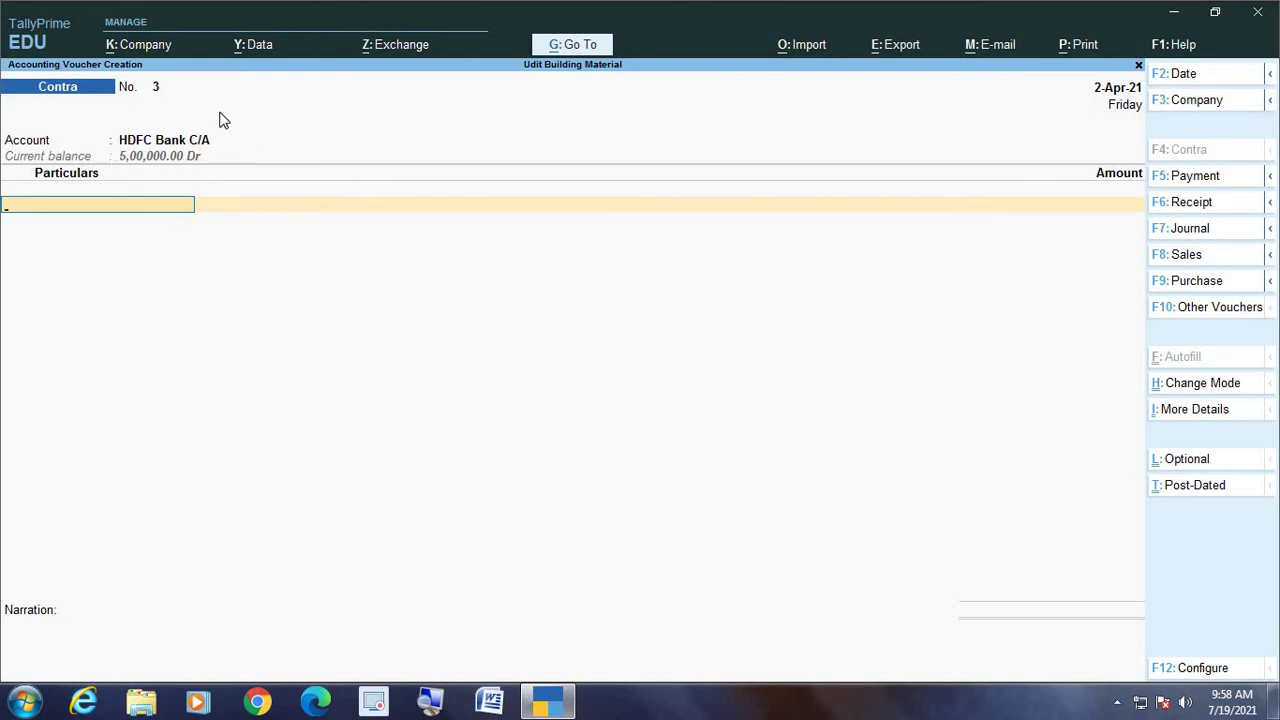
text(Idbi)
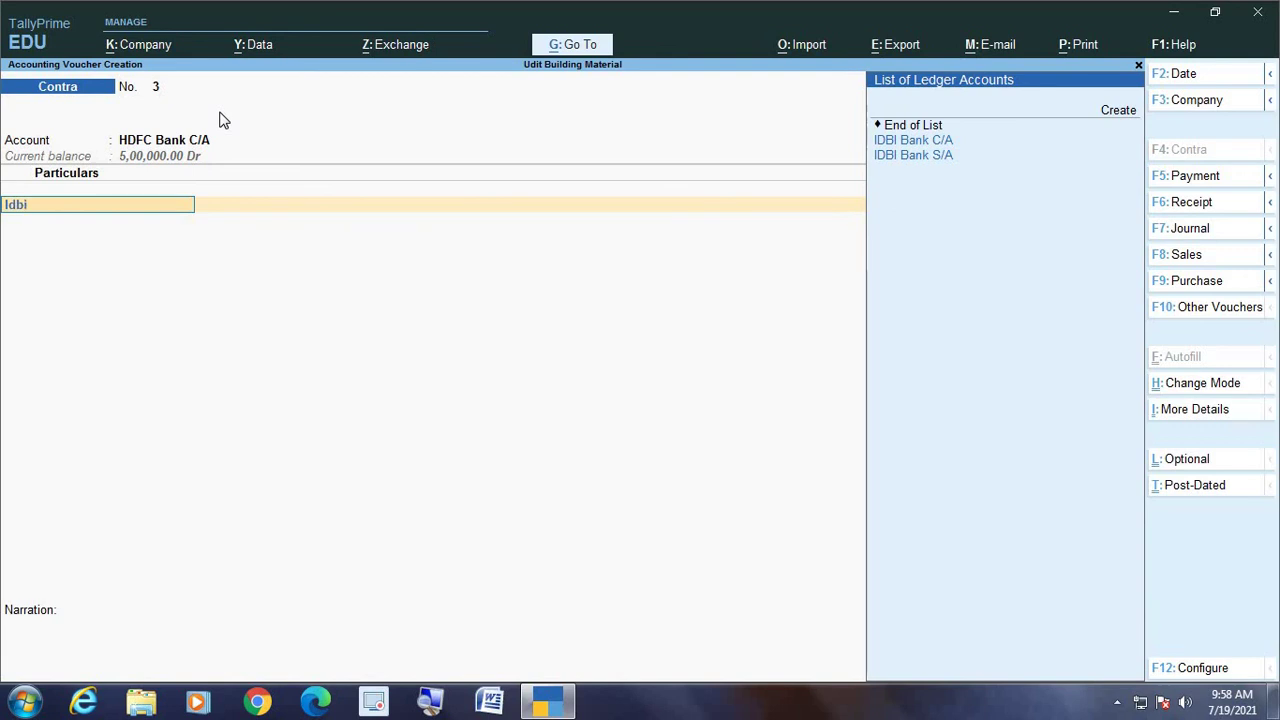
key(Return)
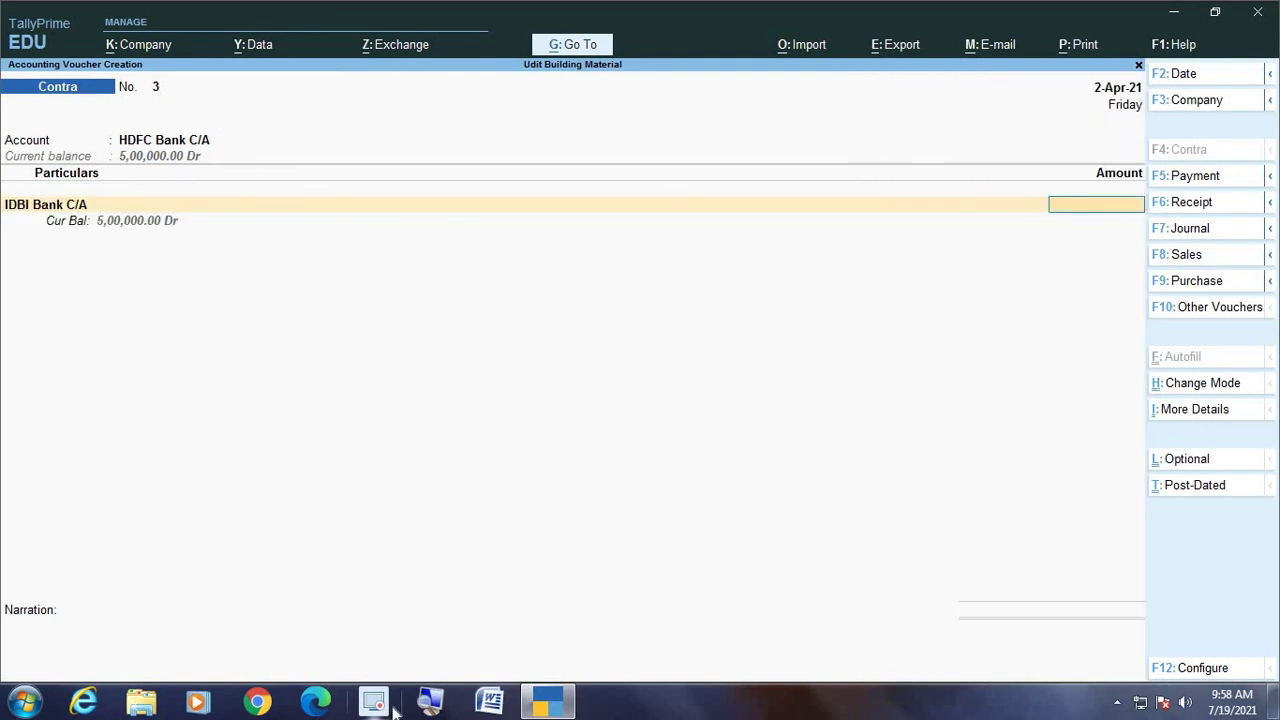
Step: Enter 2,50,000 for IDBI Bank C/A and complete its allocation as a Cheque dated 2-Apr-21 favouring Udit Building Material
click(430, 702)
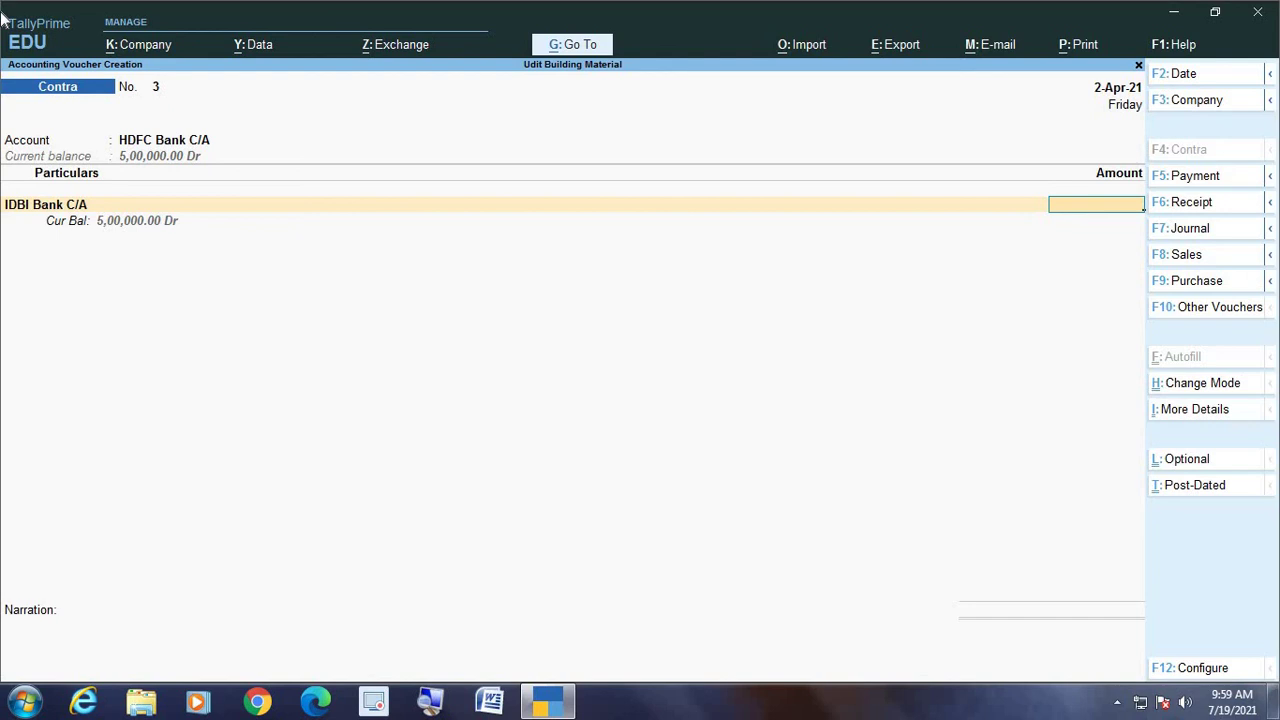
text(250000)
key(Return)
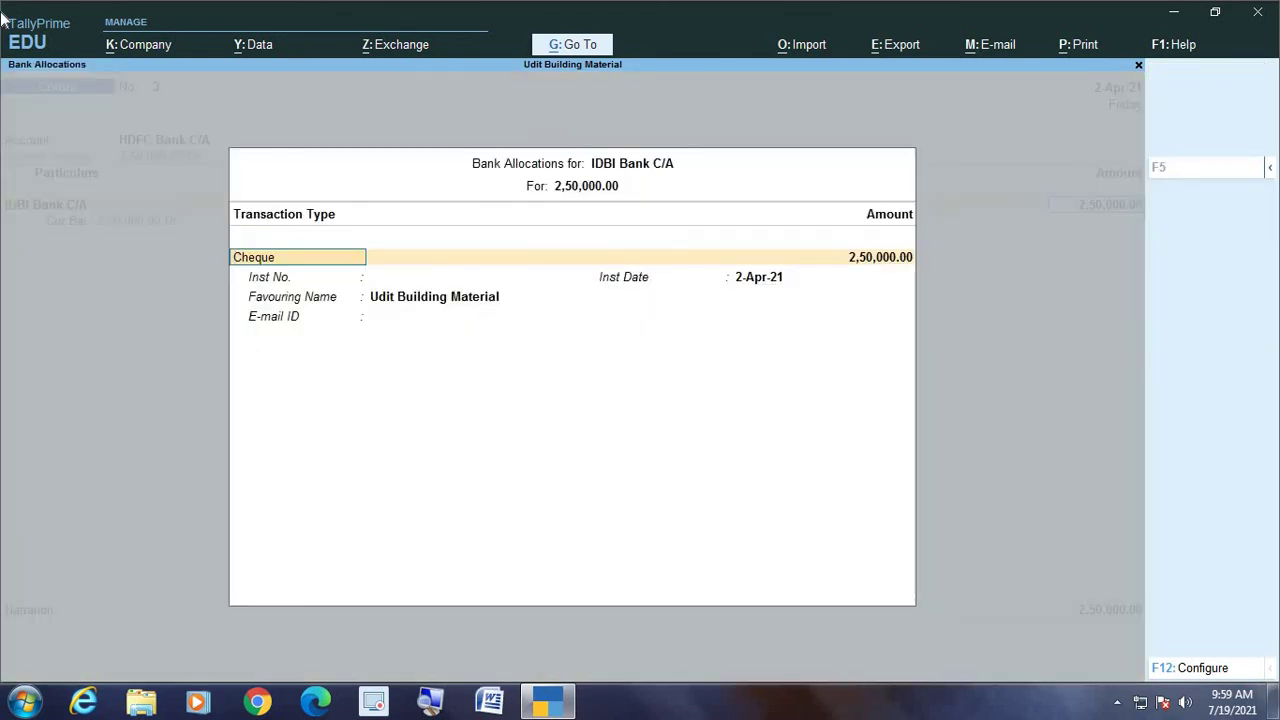
key(Return)
key(Return)
key(Return)
key(Return)
key(Return)
key(Return)
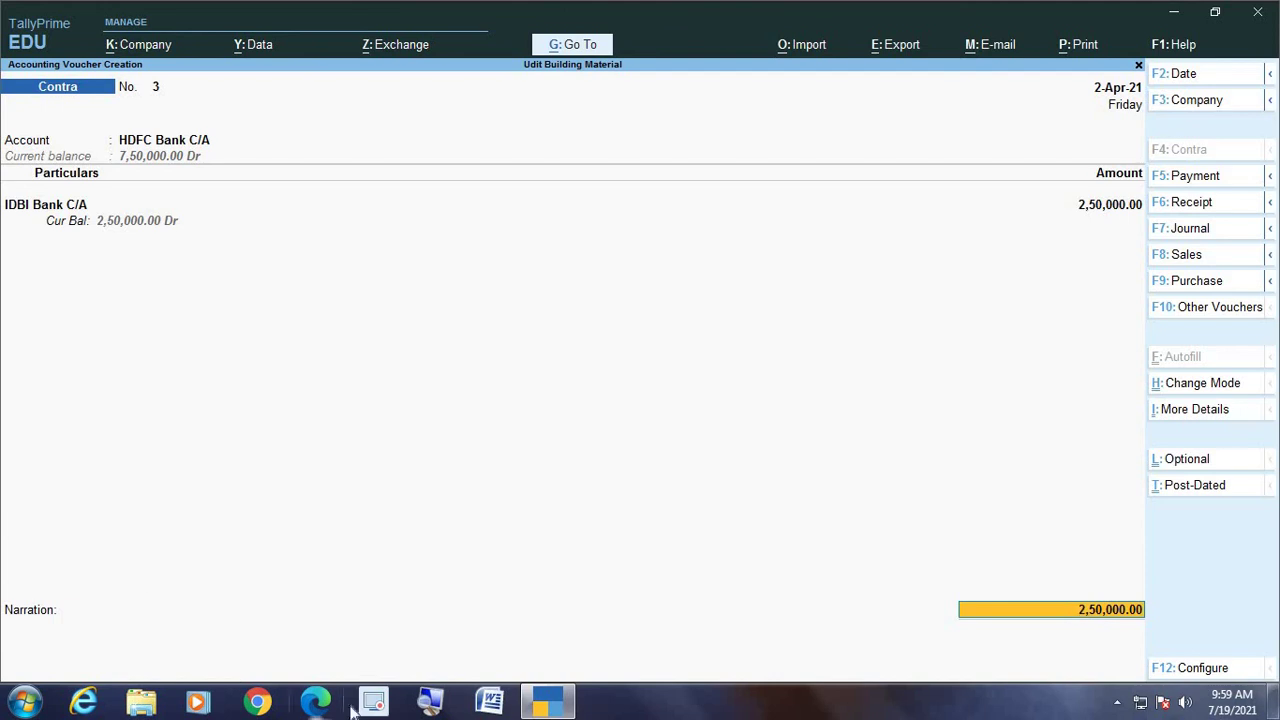
Step: Complete the HDFC Bank C/A allocation as Cheque/DD received from Udit Building Material and save the third contra voucher without a narration
click(428, 706)
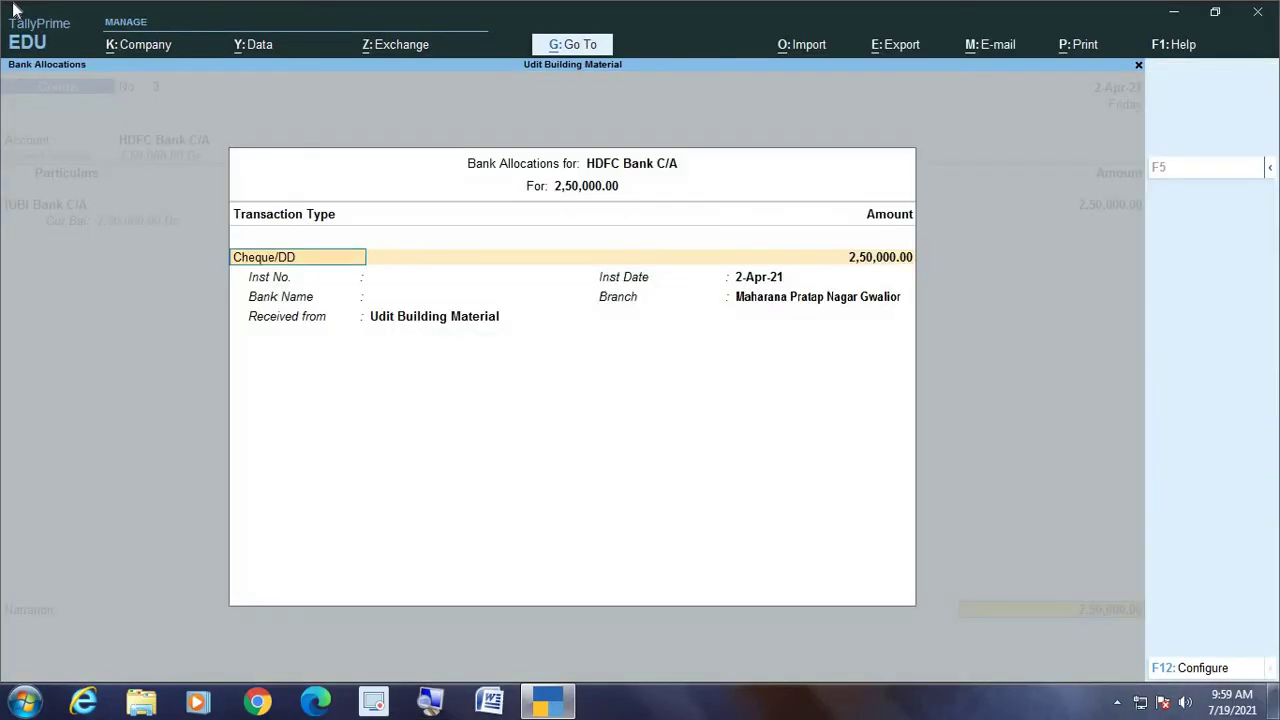
key(Return)
key(Return)
key(Return)
key(Return)
key(Return)
key(Return)
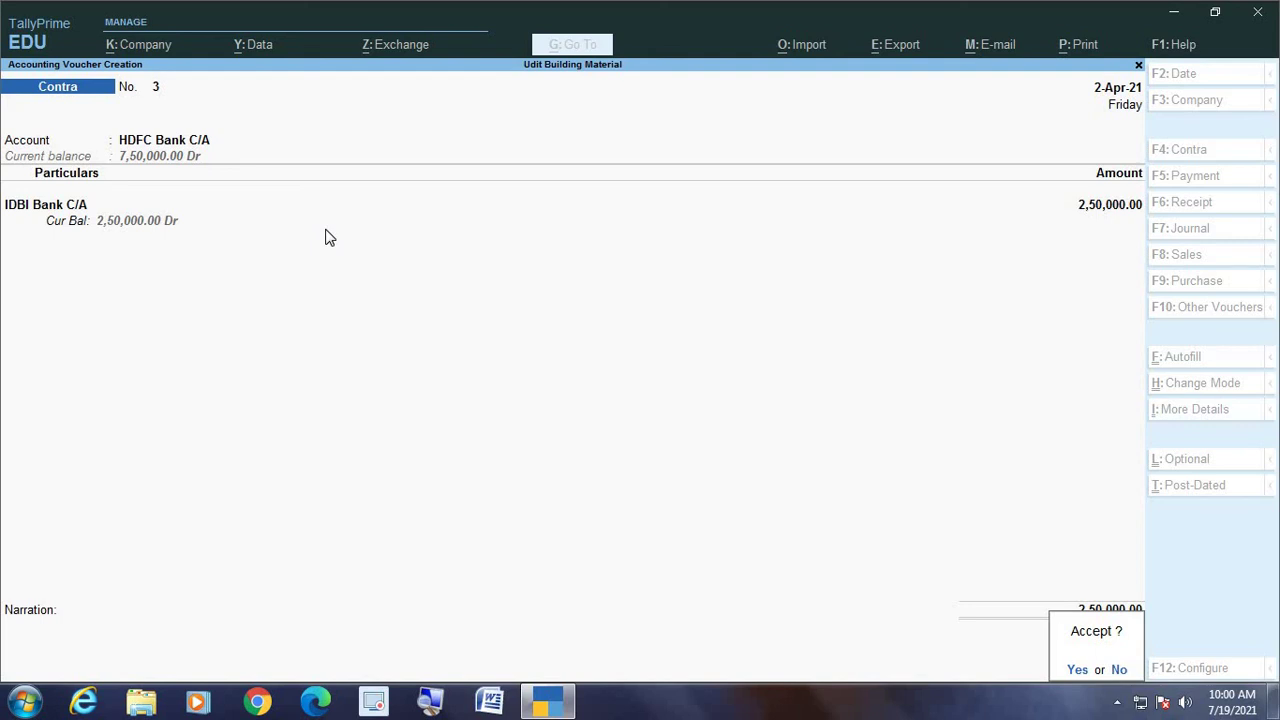
key(Return)
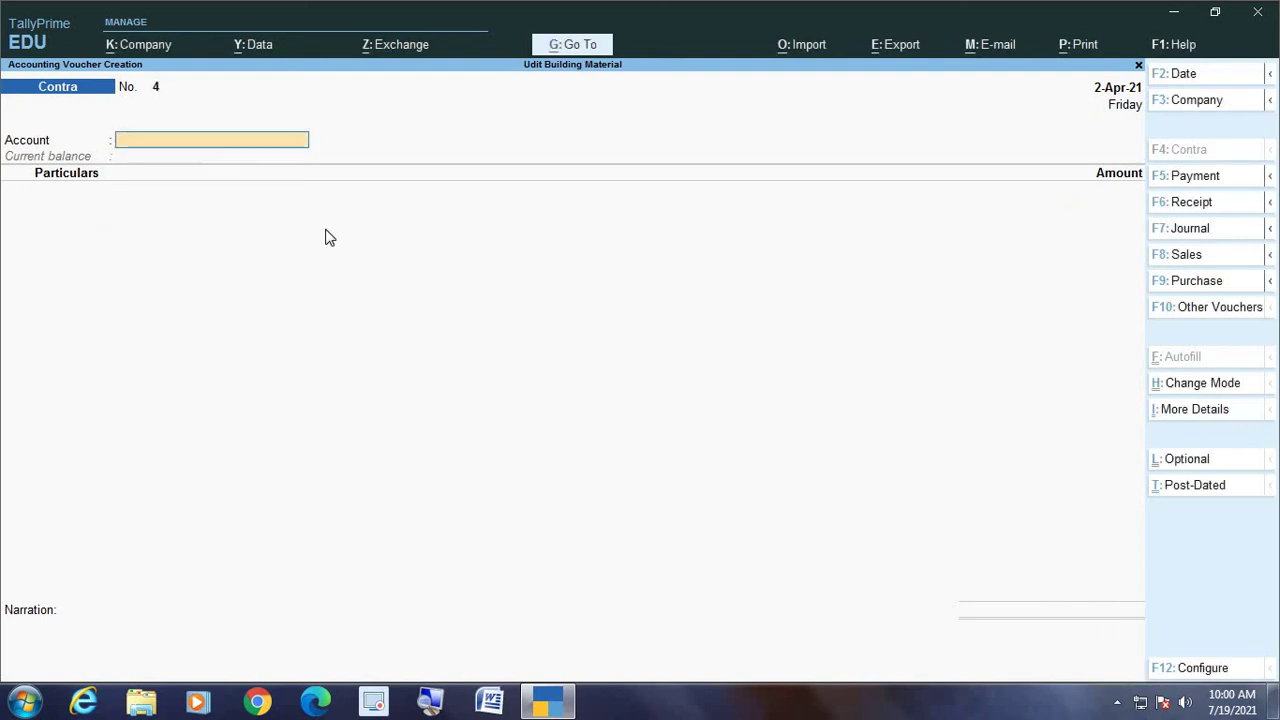